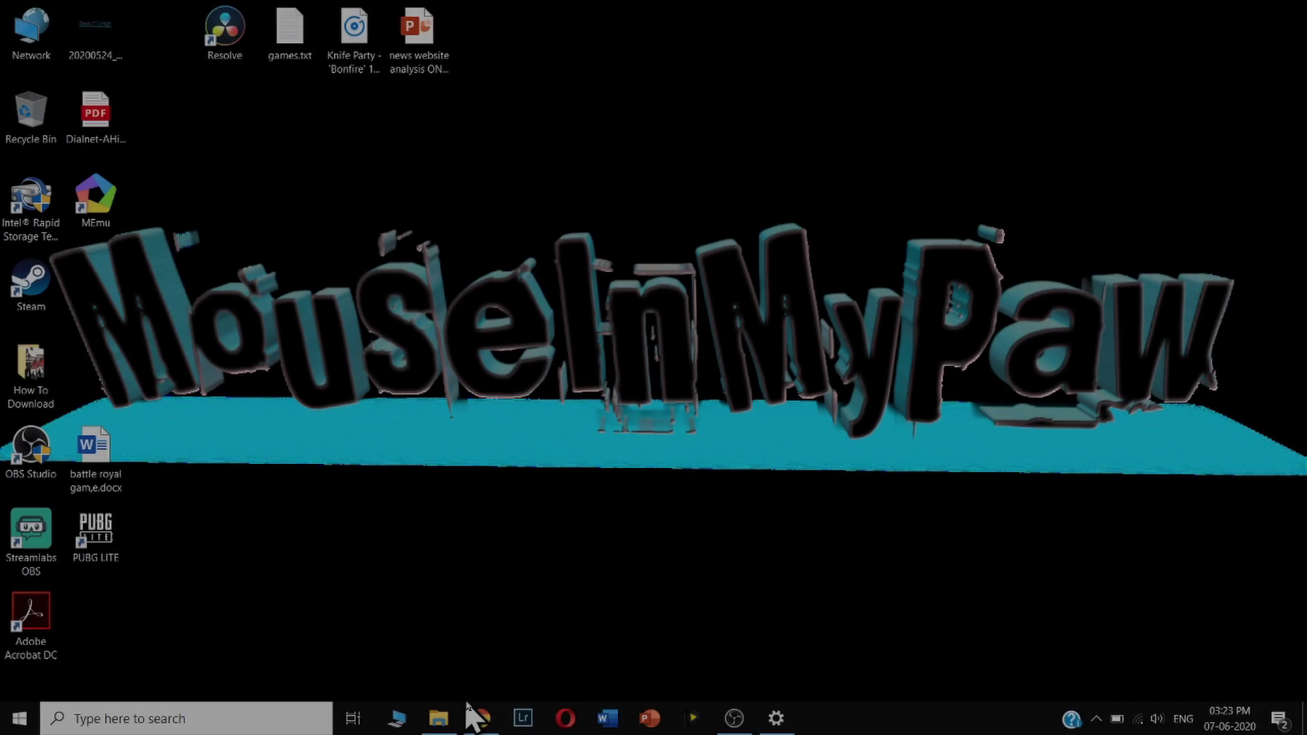
- Search Google for 'pubg lite pc' and follow the official lite.pubg.com result
click(479, 719)
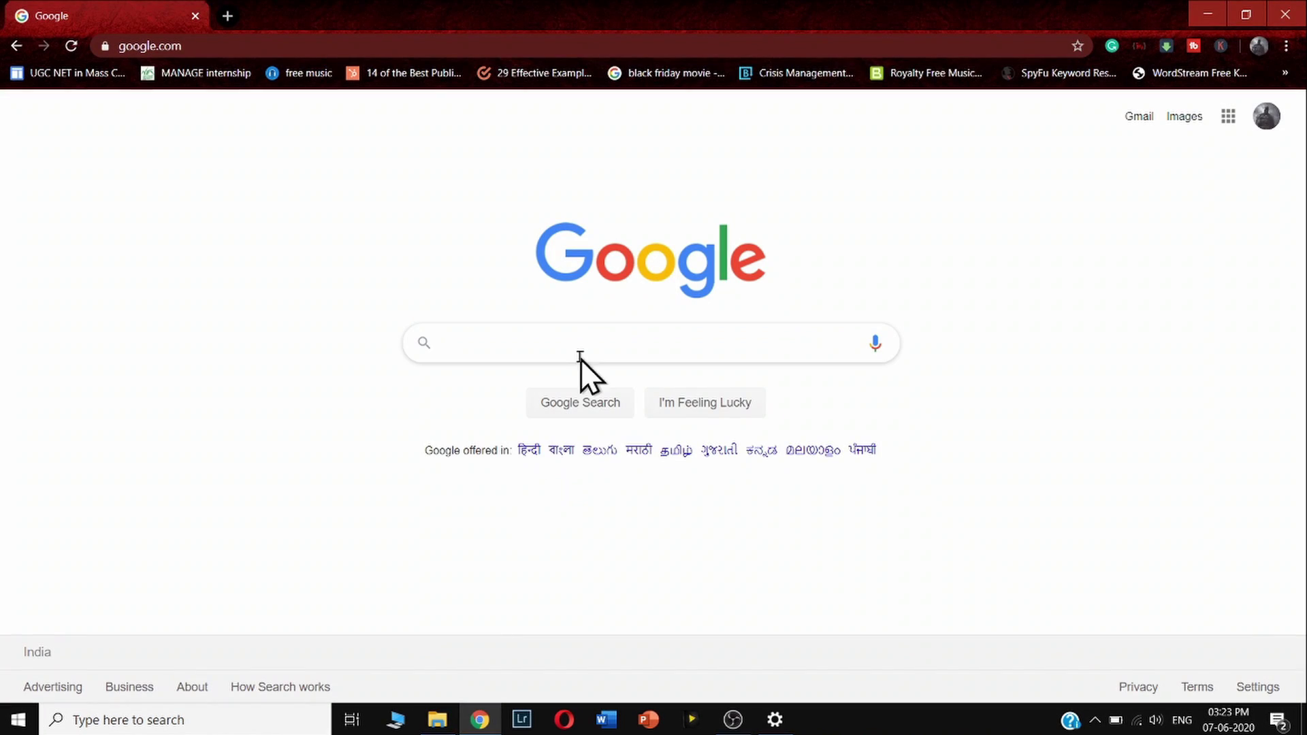
text(pubg lite pc)
key(Return)
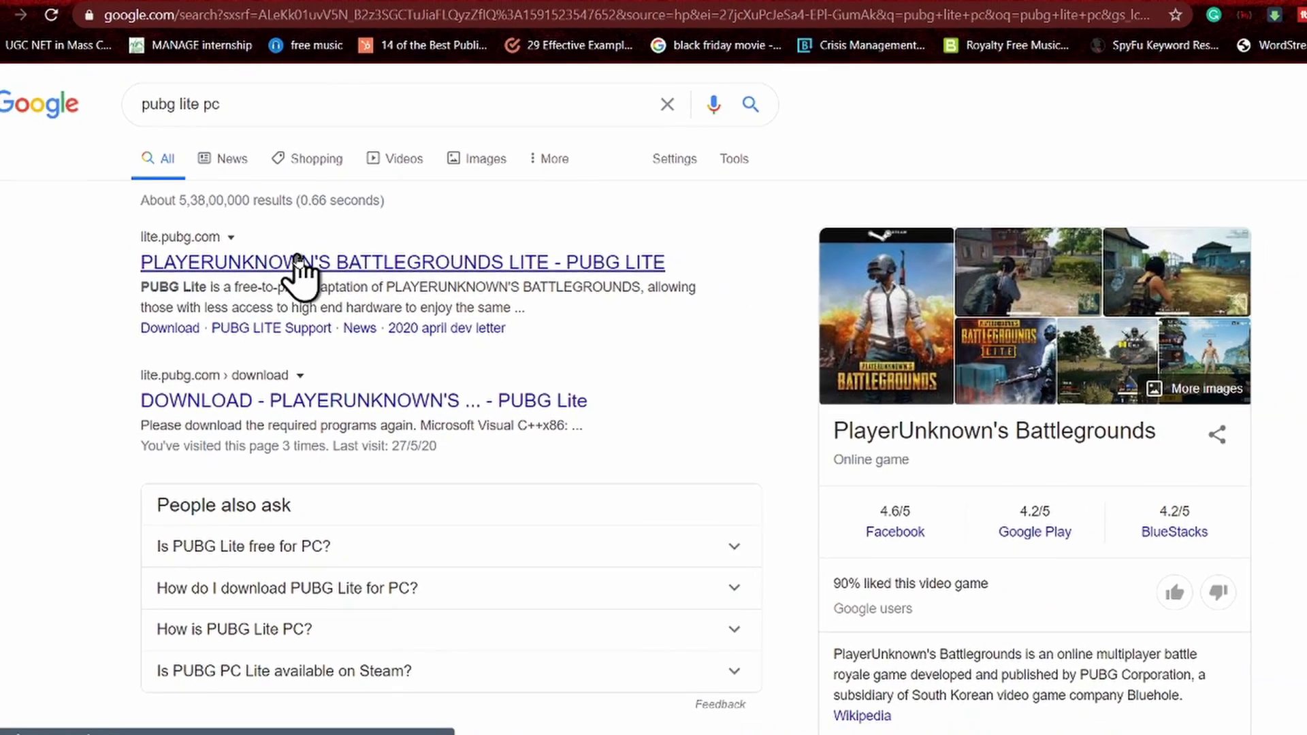
click(294, 261)
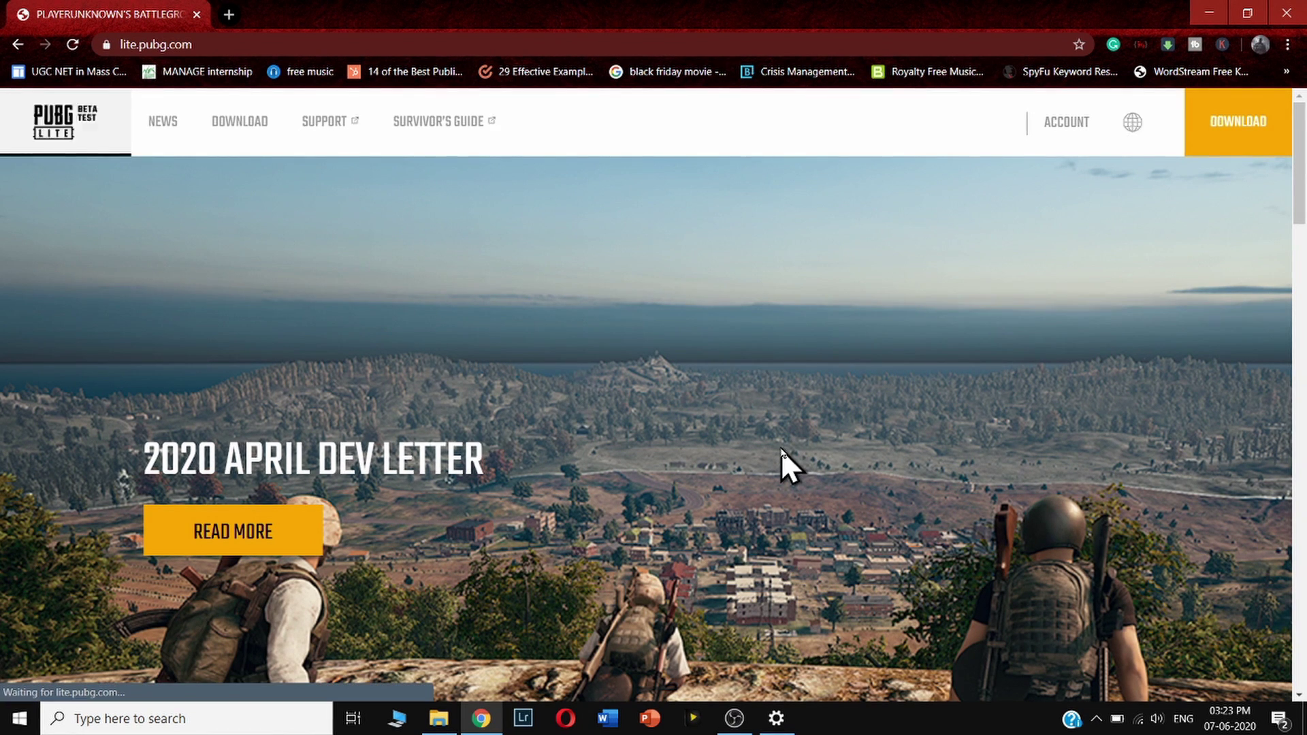
scroll(781, 450, down, 1)
scroll(781, 449, down, 2)
scroll(781, 450, down, 3)
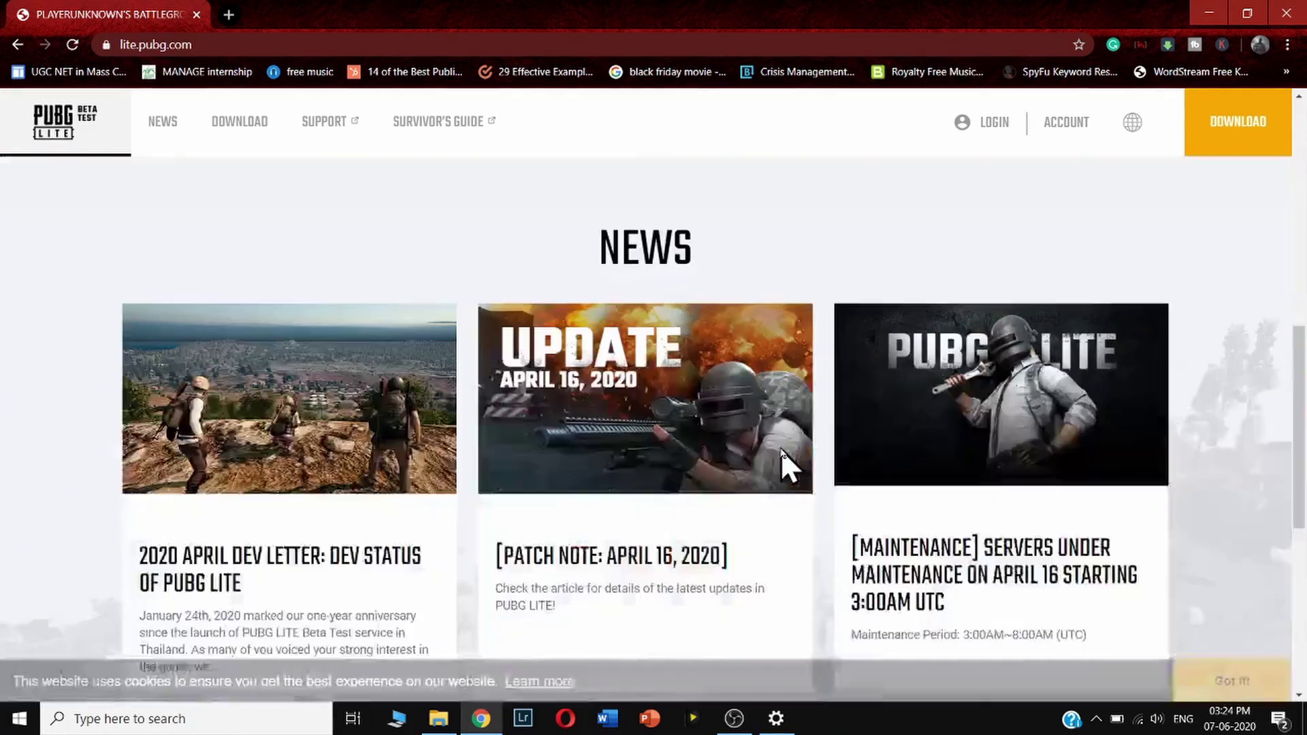
scroll(781, 451, down, 3)
scroll(781, 451, down, 1)
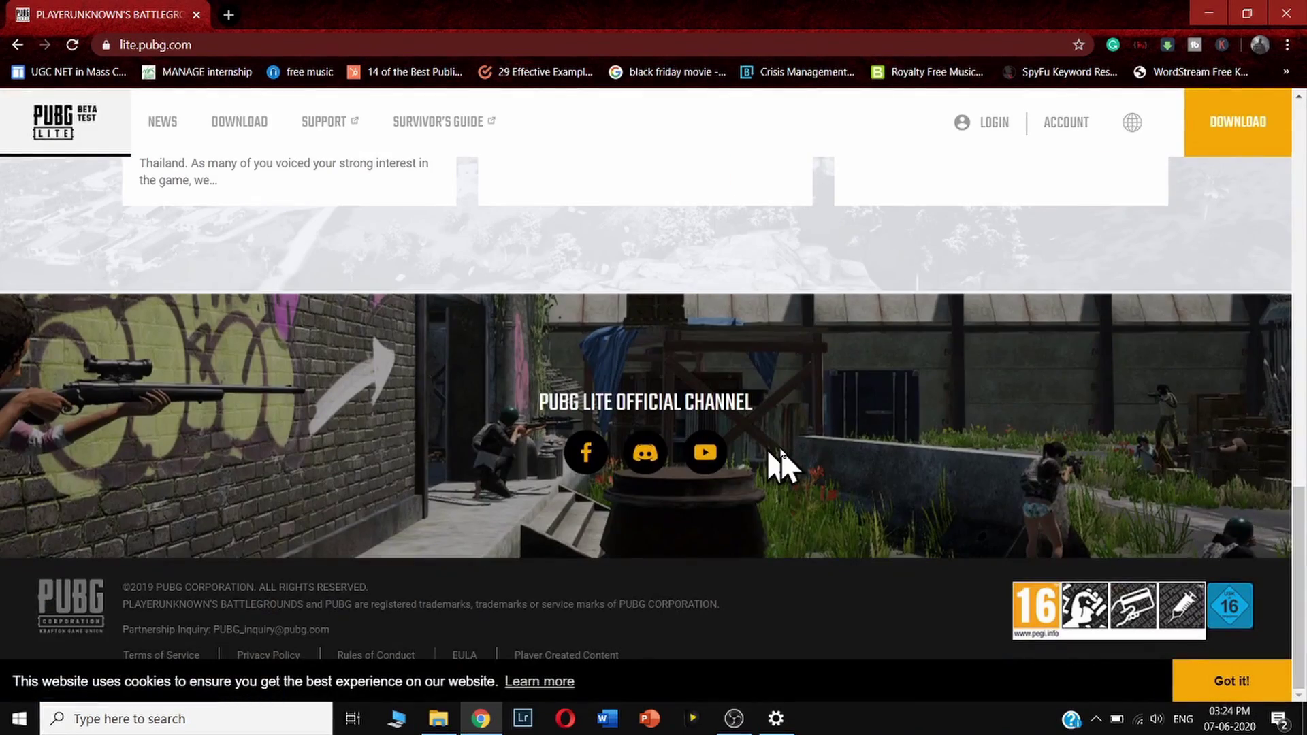
scroll(782, 449, up, 3)
scroll(780, 450, up, 3)
scroll(780, 449, up, 2)
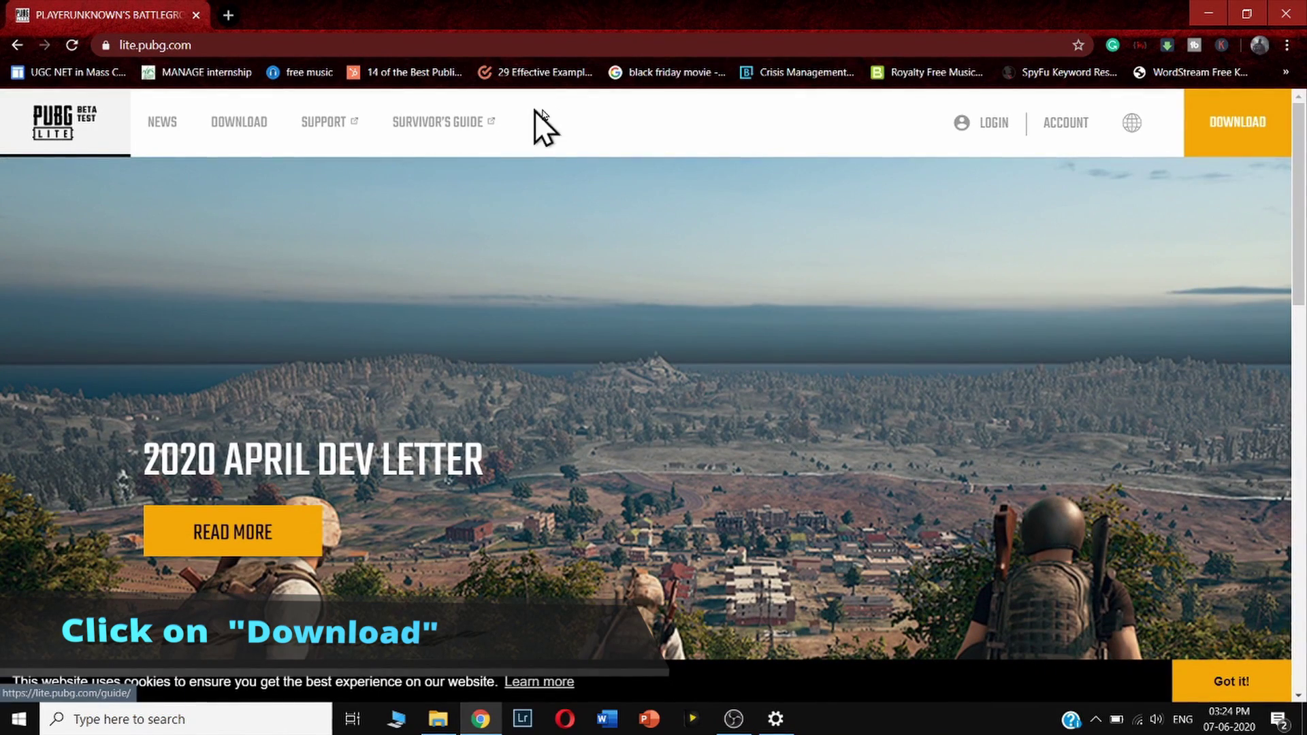
- Go to the PUBG Lite download page, start the DirectX 11 download, then close its Microsoft tab
click(1244, 125)
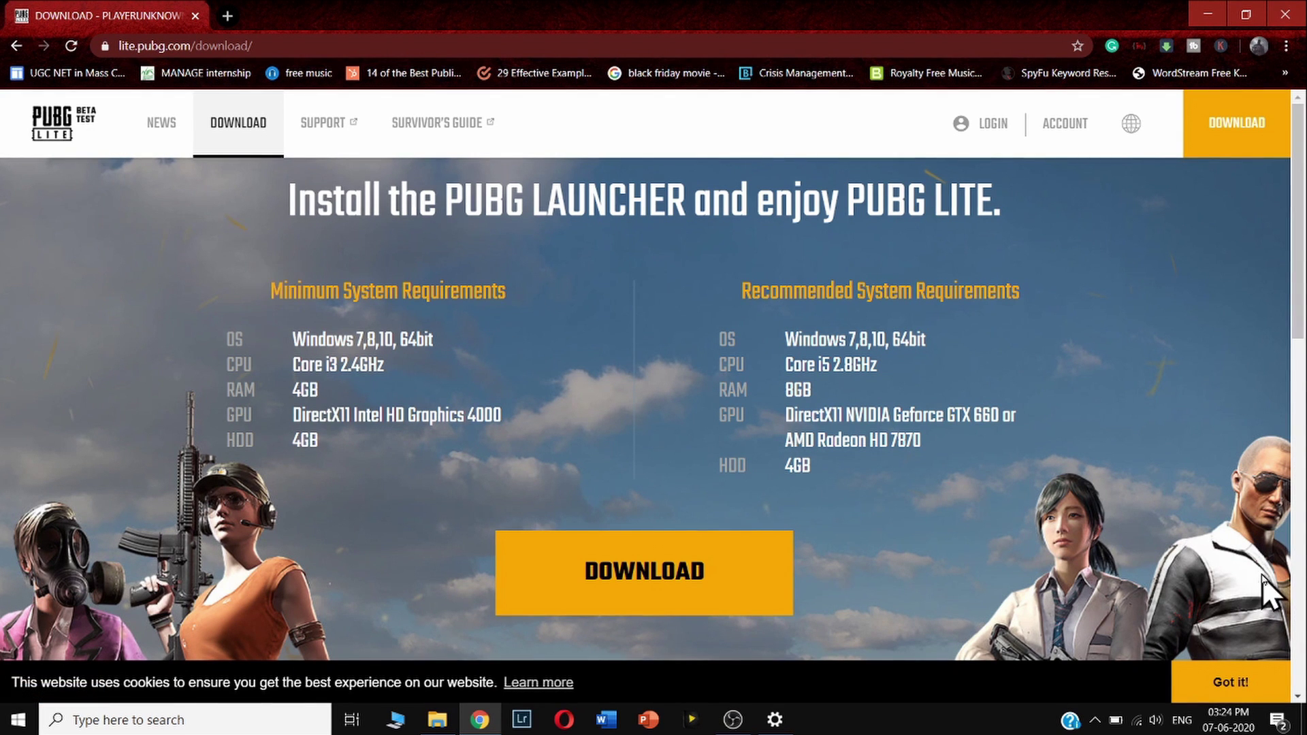
scroll(1161, 486, down, 6)
scroll(1161, 486, down, 2)
scroll(1162, 486, up, 2)
scroll(1161, 486, up, 5)
scroll(1153, 472, down, 3)
scroll(1153, 472, down, 4)
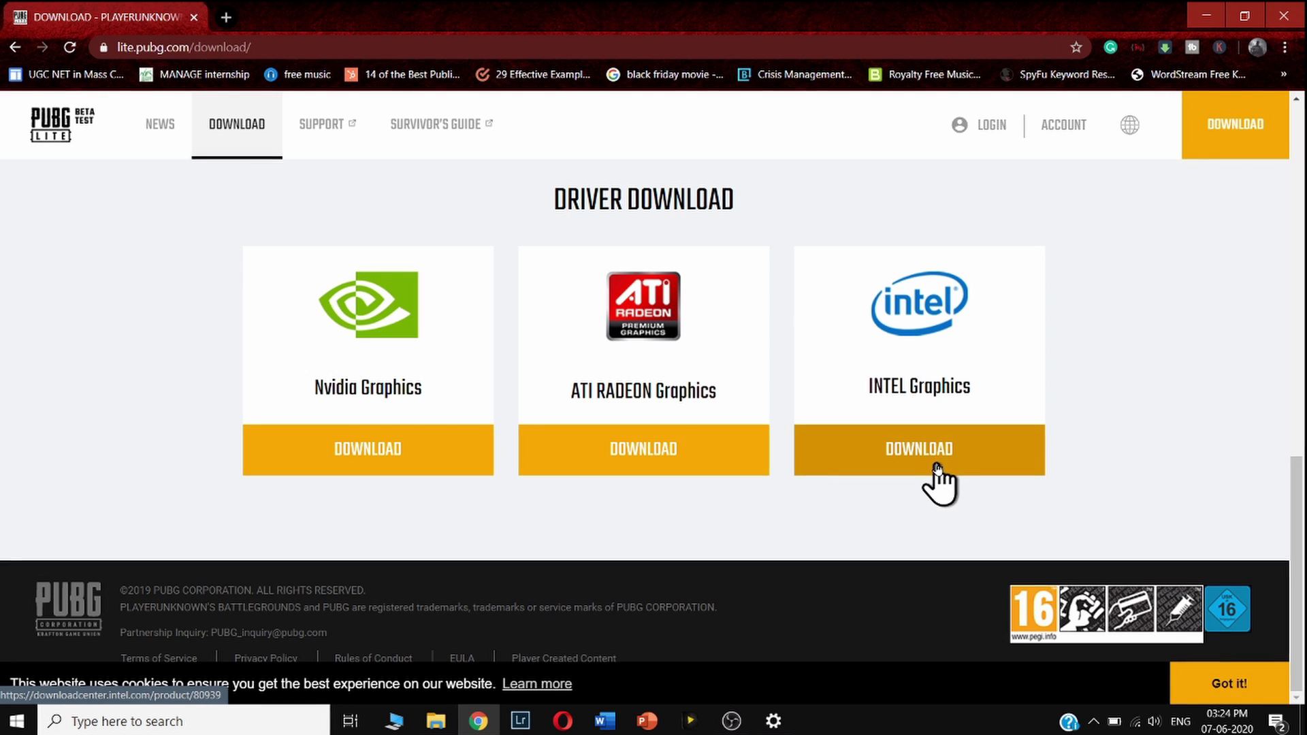
scroll(938, 475, up, 1)
scroll(937, 476, up, 1)
scroll(937, 480, up, 2)
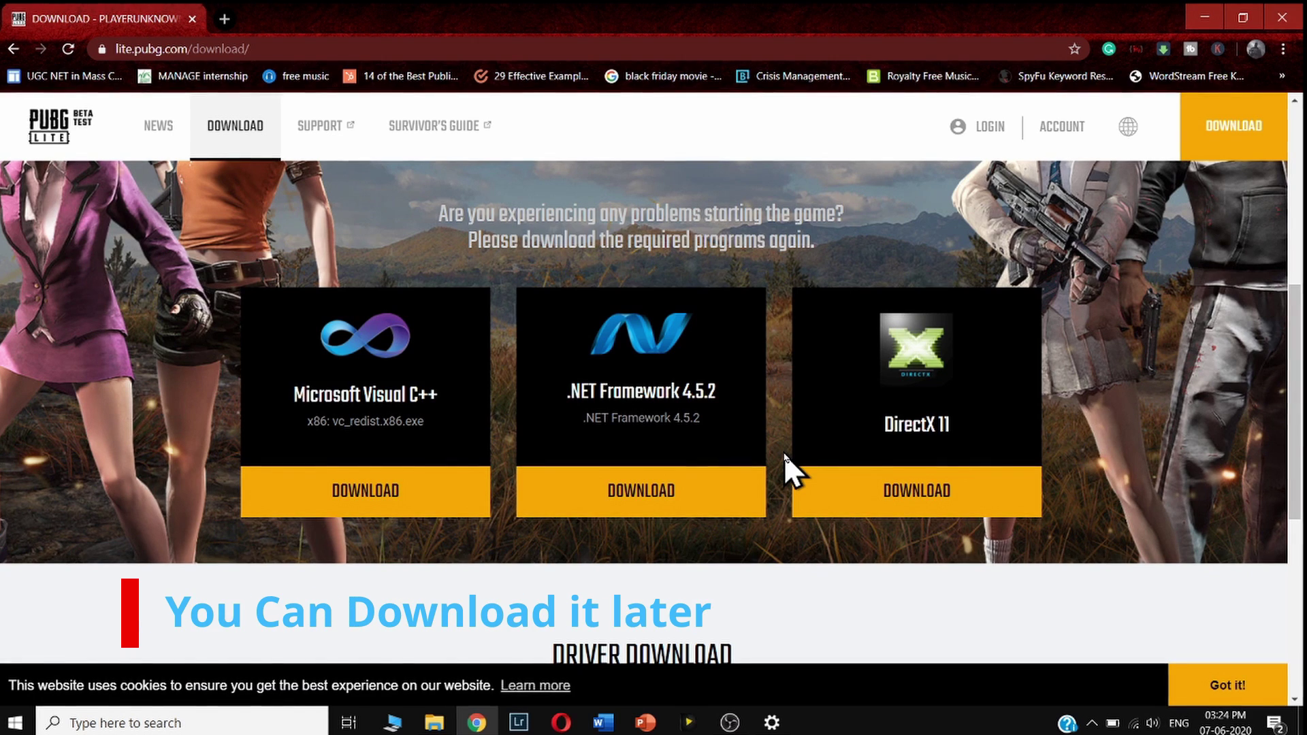
click(920, 494)
click(117, 20)
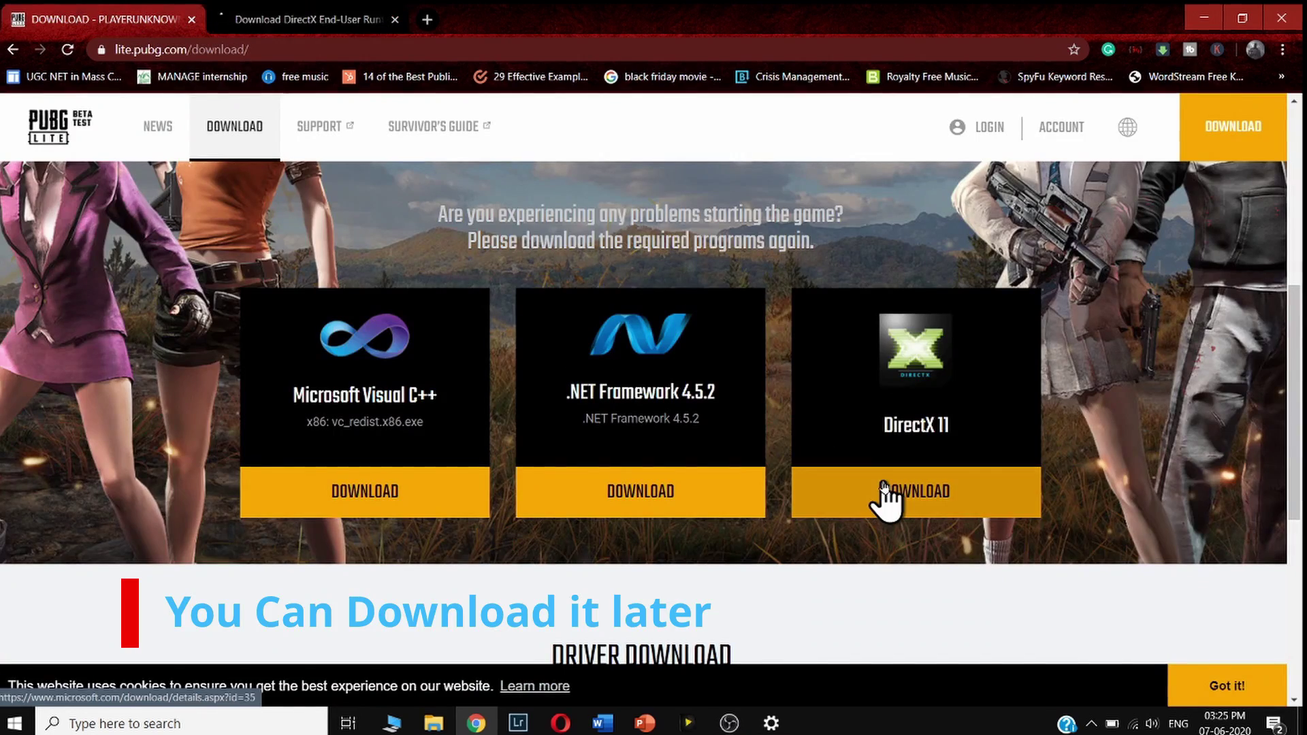
click(321, 13)
scroll(548, 225, down, 3)
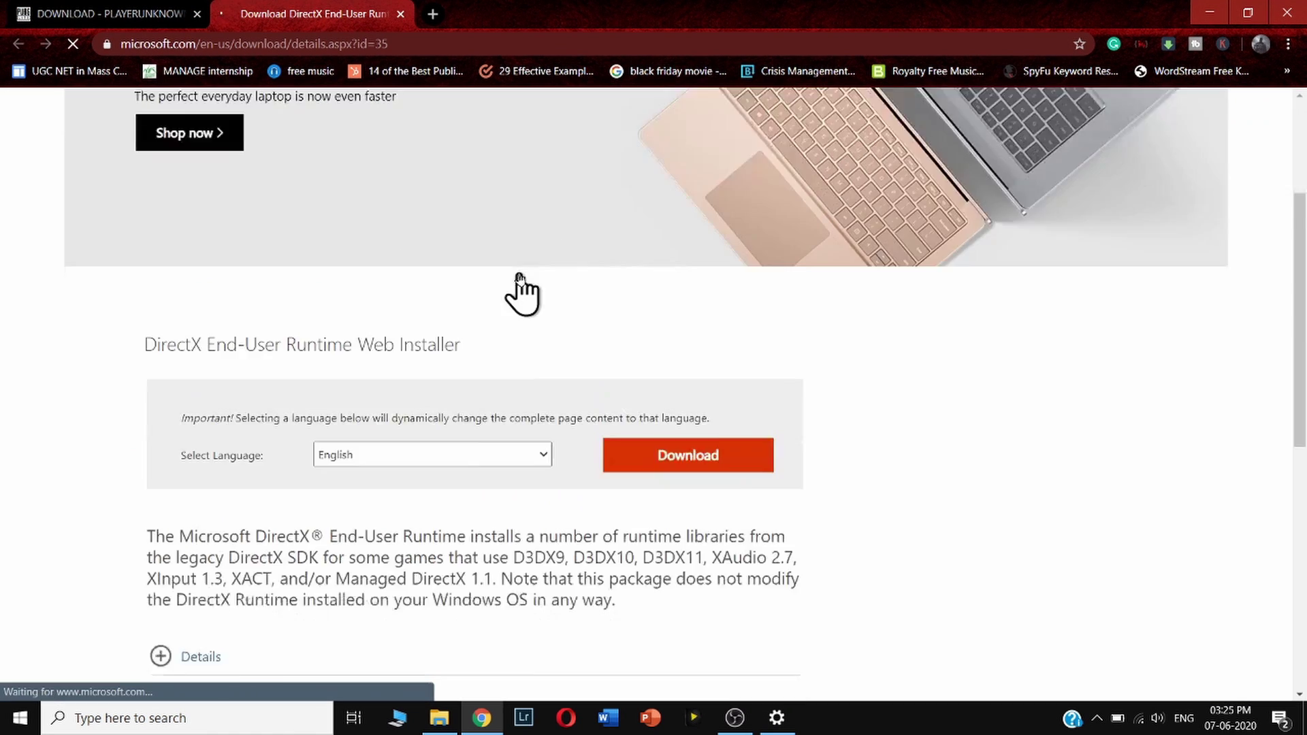
click(401, 14)
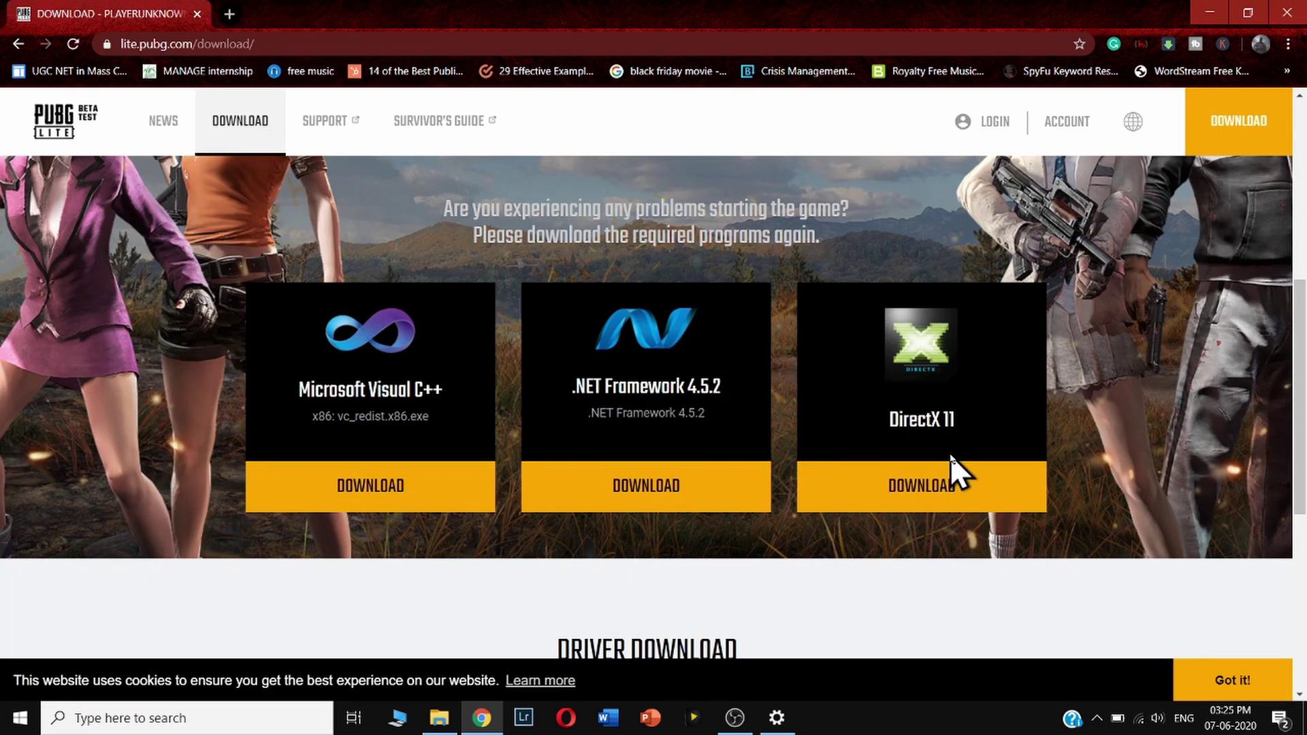
scroll(755, 504, up, 2)
scroll(755, 504, up, 2)
scroll(755, 504, up, 1)
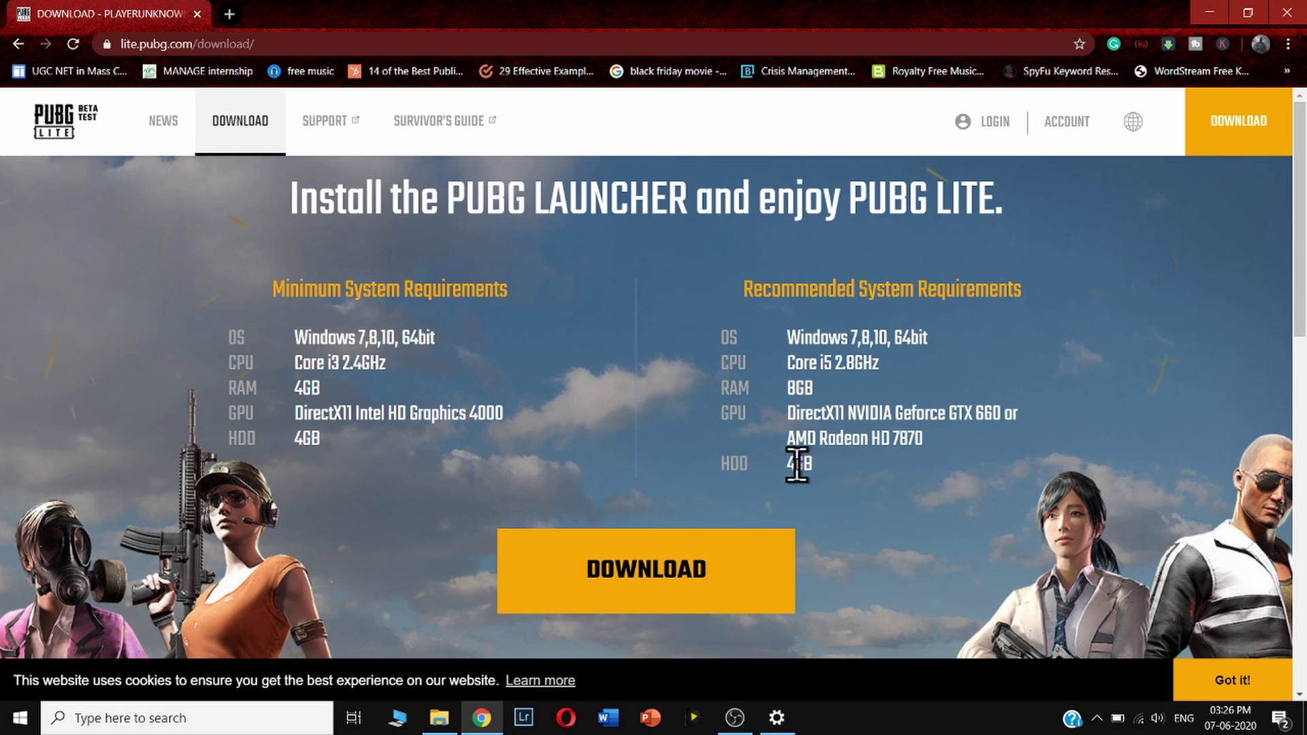
- Start and save a duplicate PUBG-Lite-Setup (1).exe download, cancel it, then show the Downloads folder in File Explorer
click(627, 564)
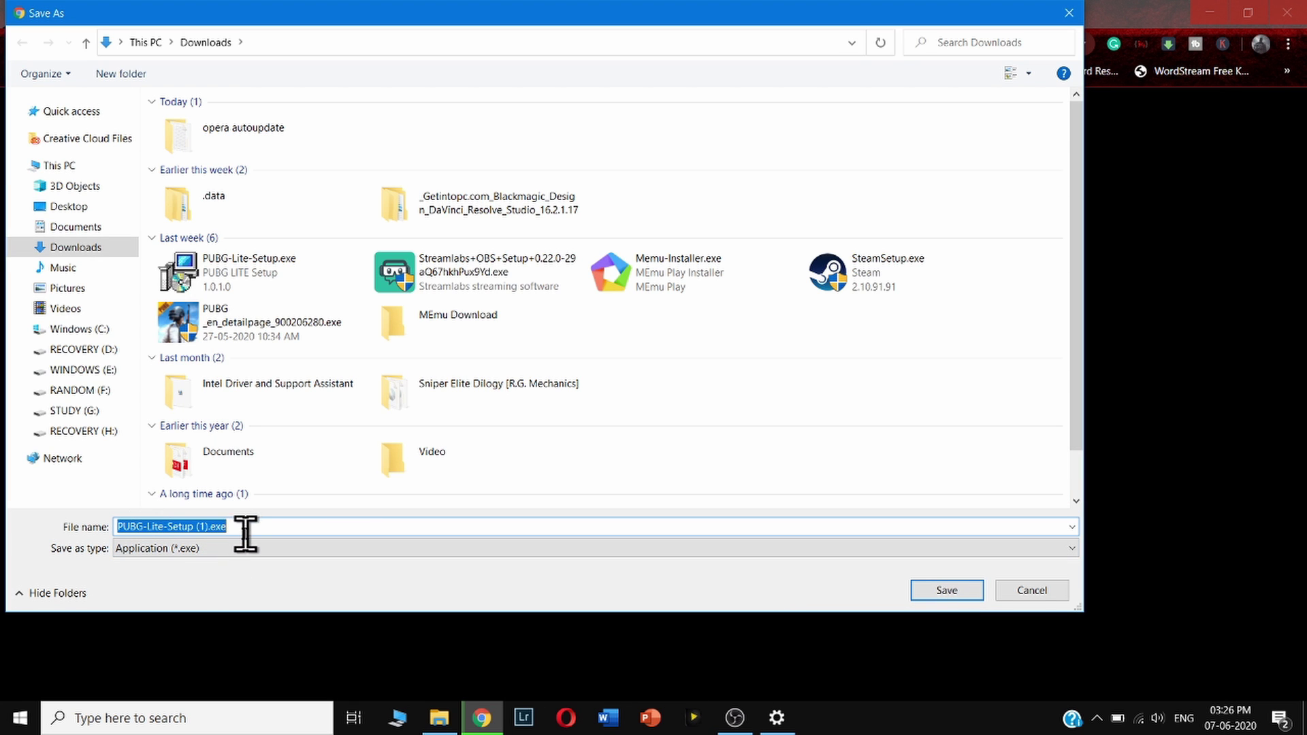
click(977, 586)
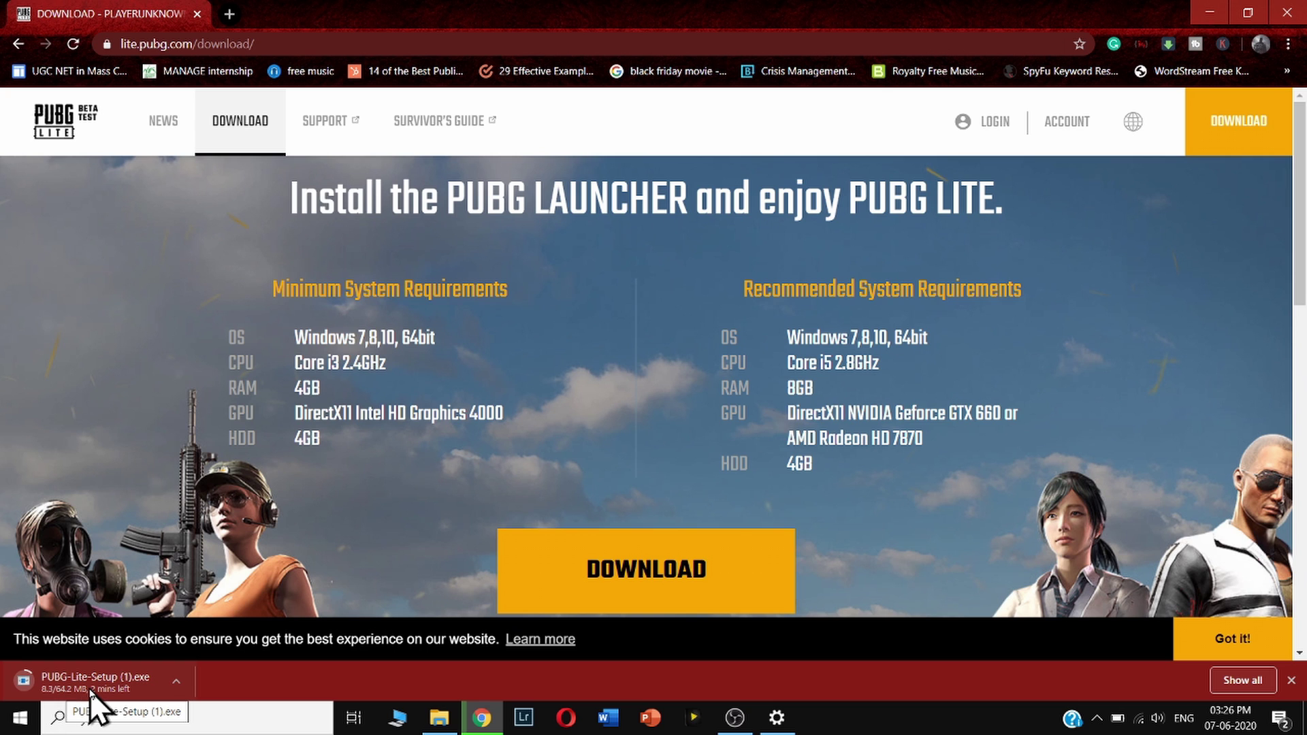
click(182, 682)
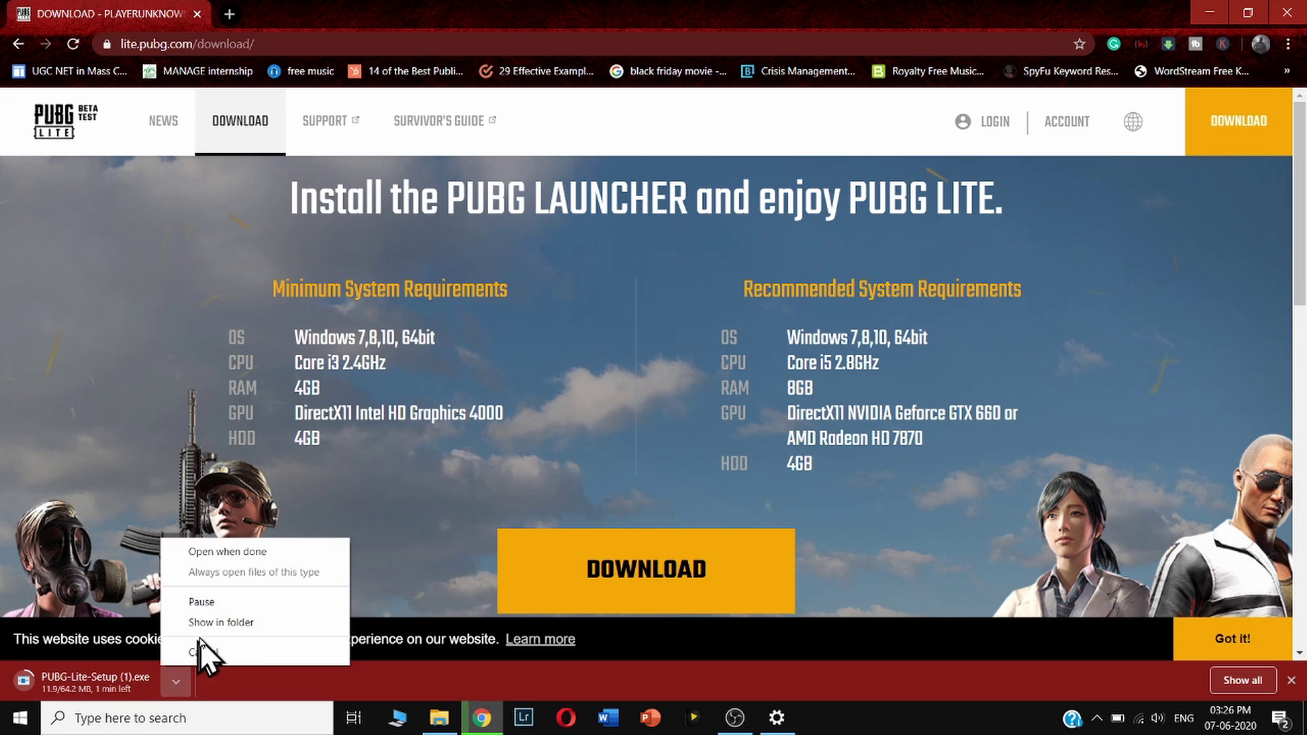
click(224, 650)
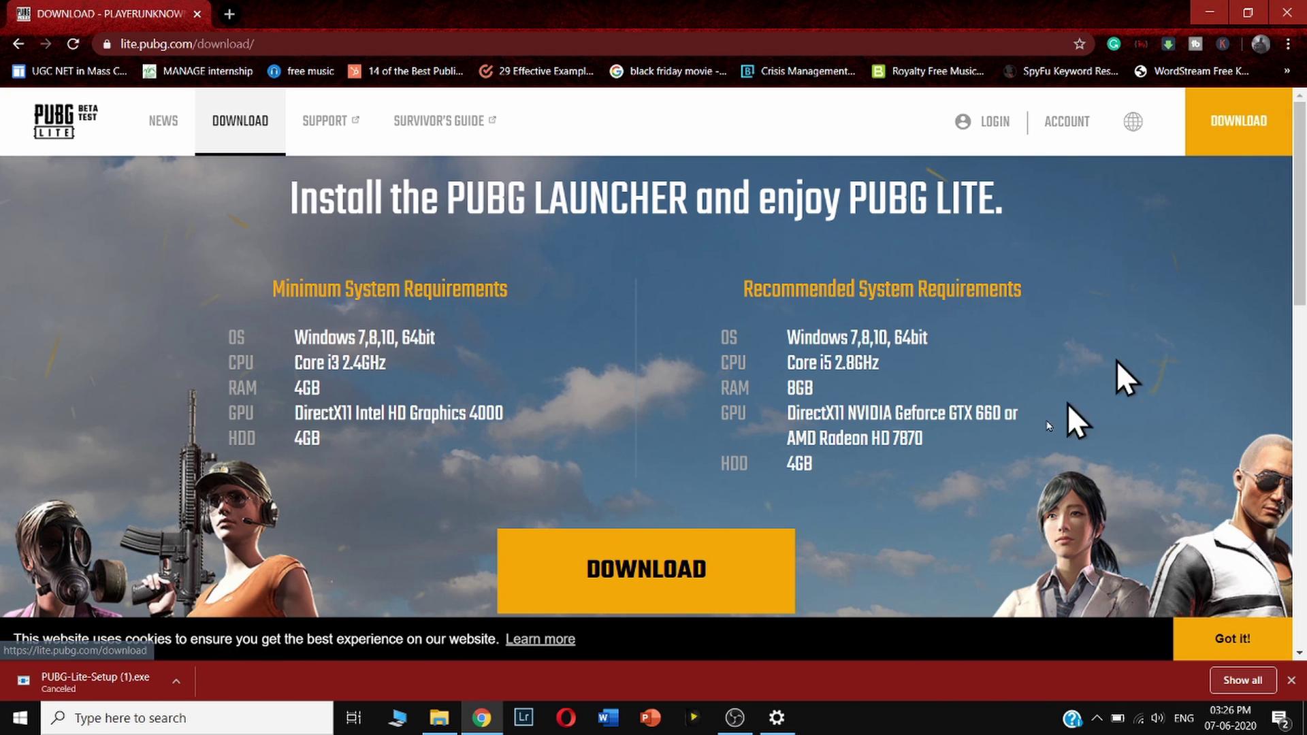
click(442, 720)
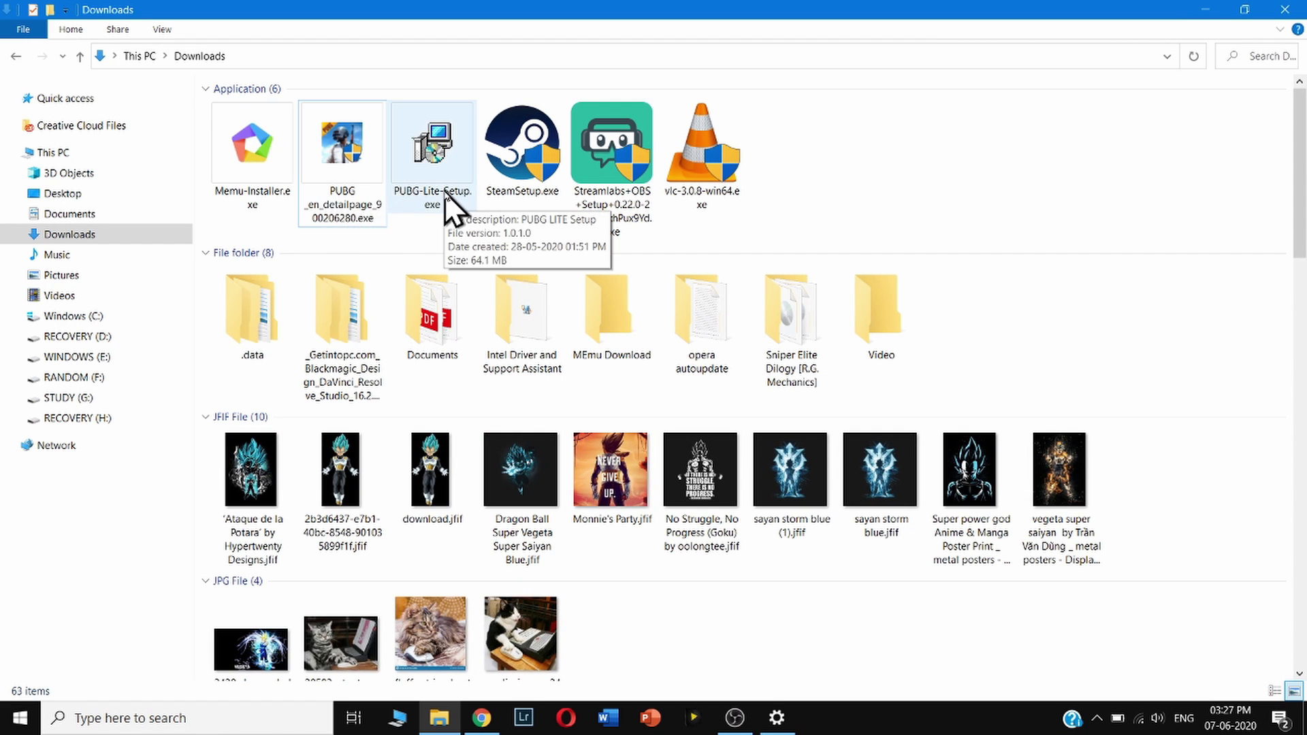
- Run PUBG-Lite-Setup.exe from the Downloads folder
click(445, 211)
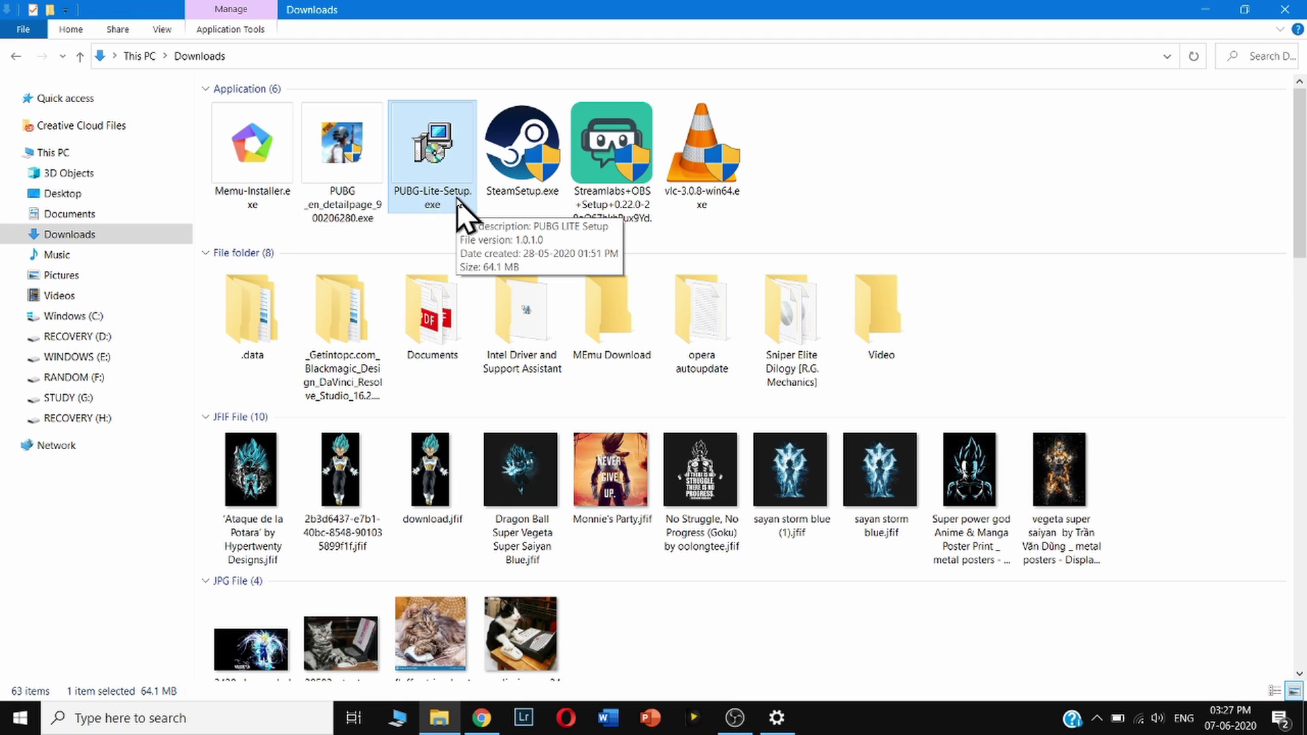
double_click(441, 180)
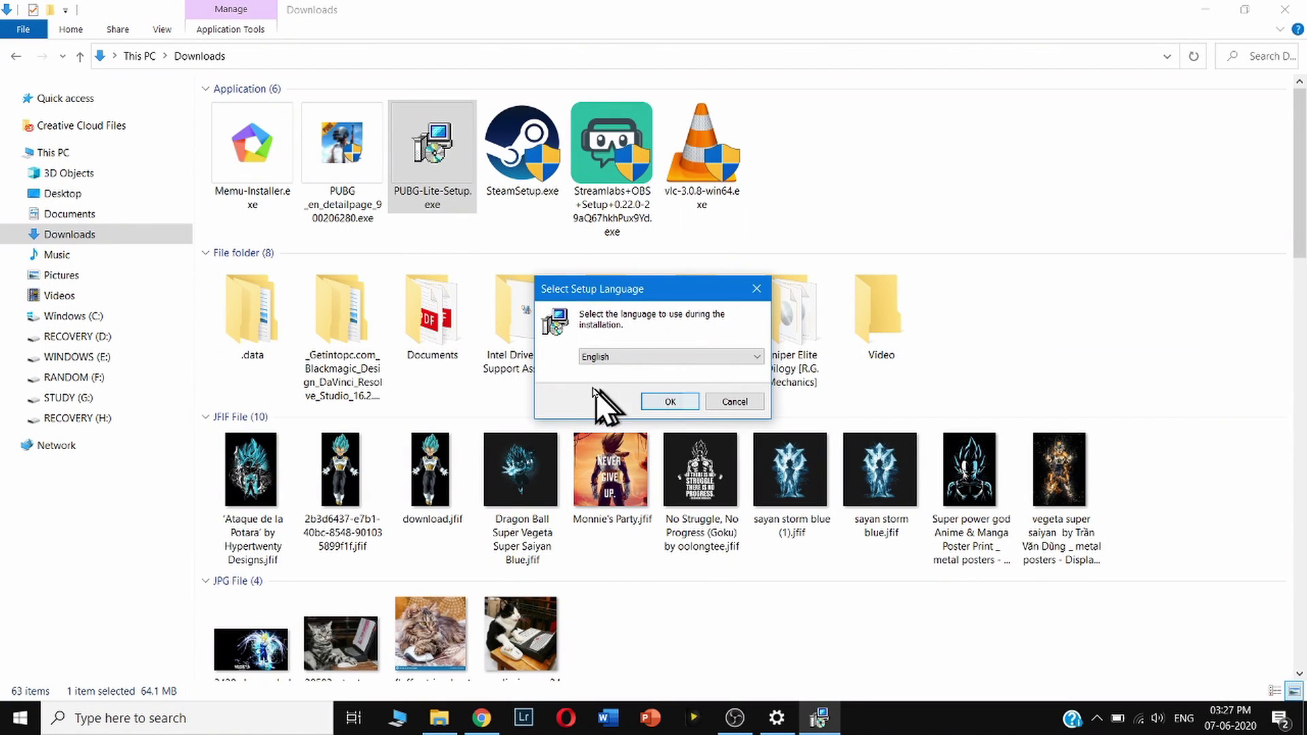
- Choose English, accept the license agreement and begin the PUBG LITE installation
click(671, 403)
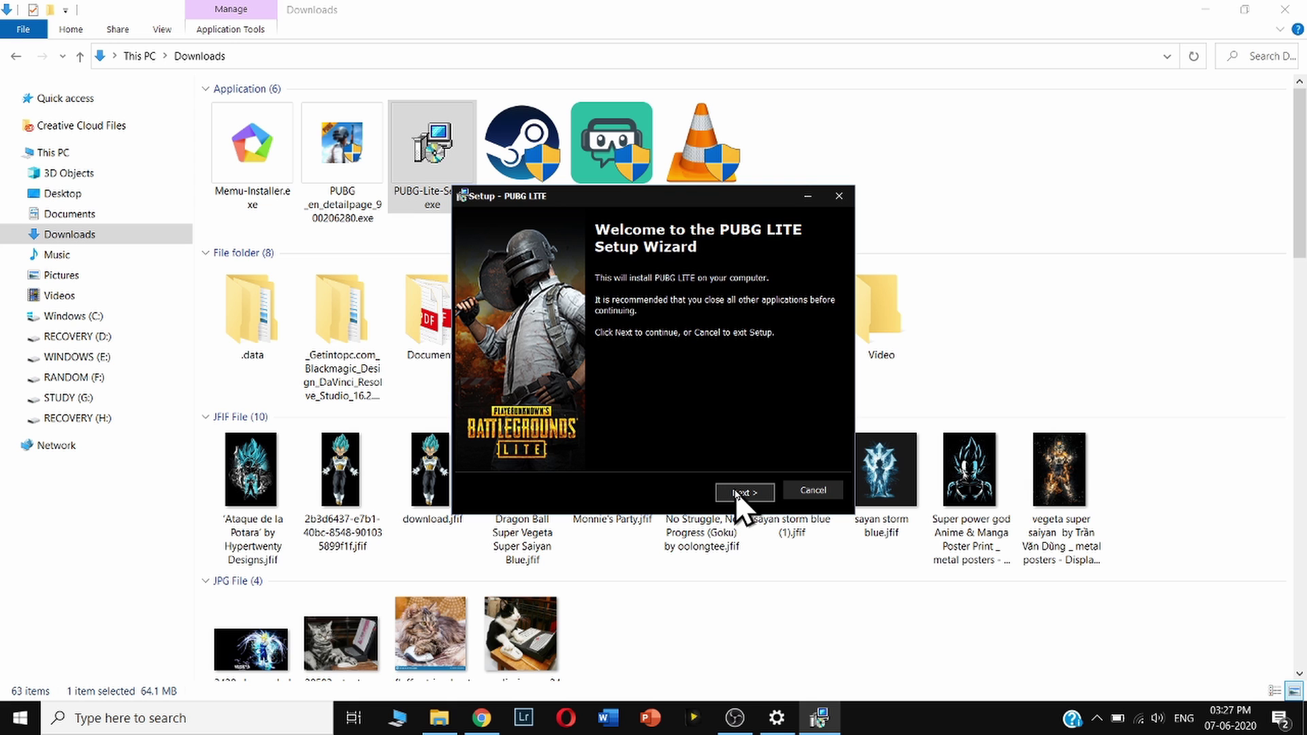
click(1190, 16)
click(1198, 13)
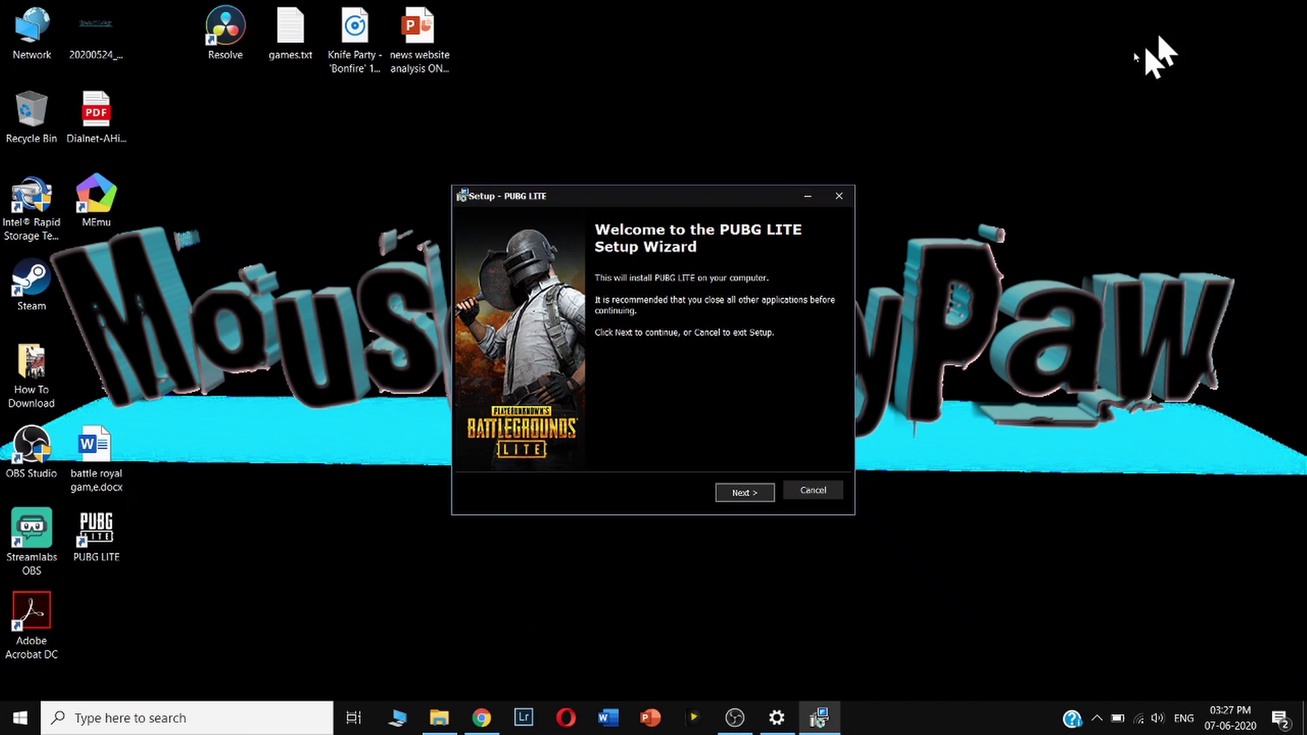
click(749, 494)
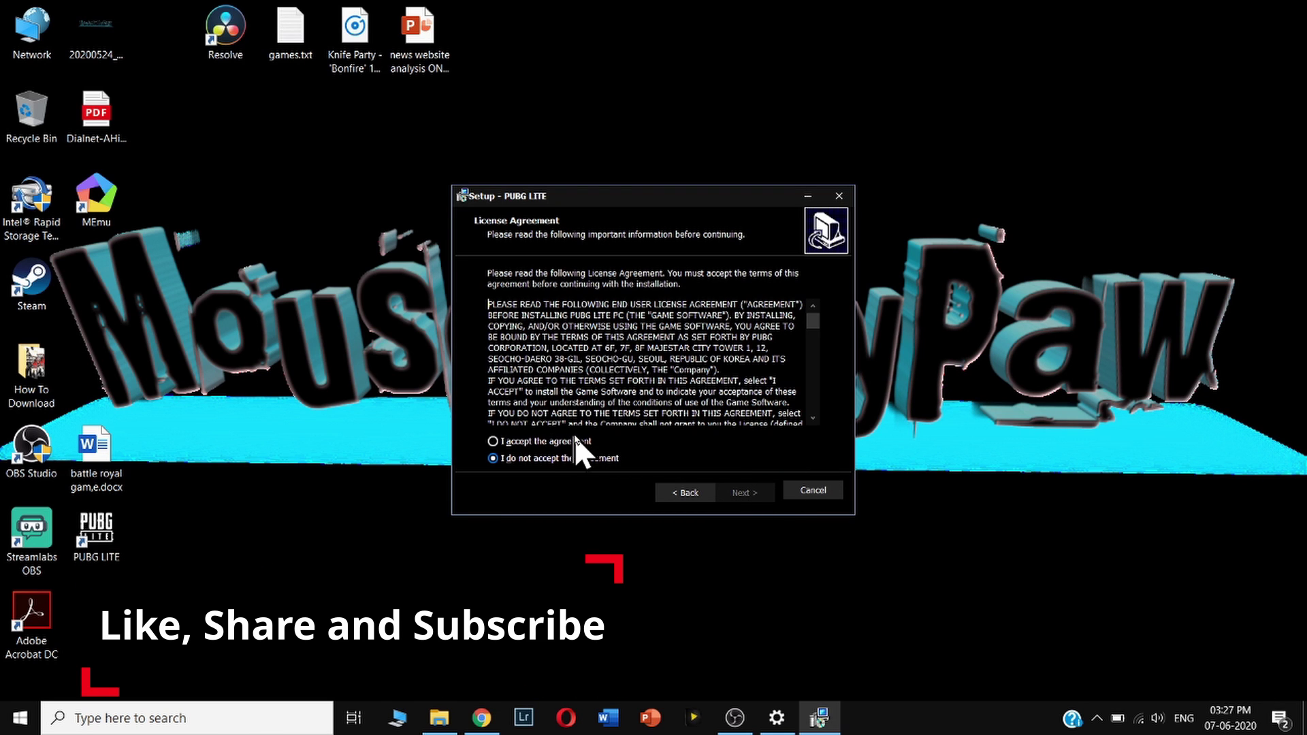
click(504, 443)
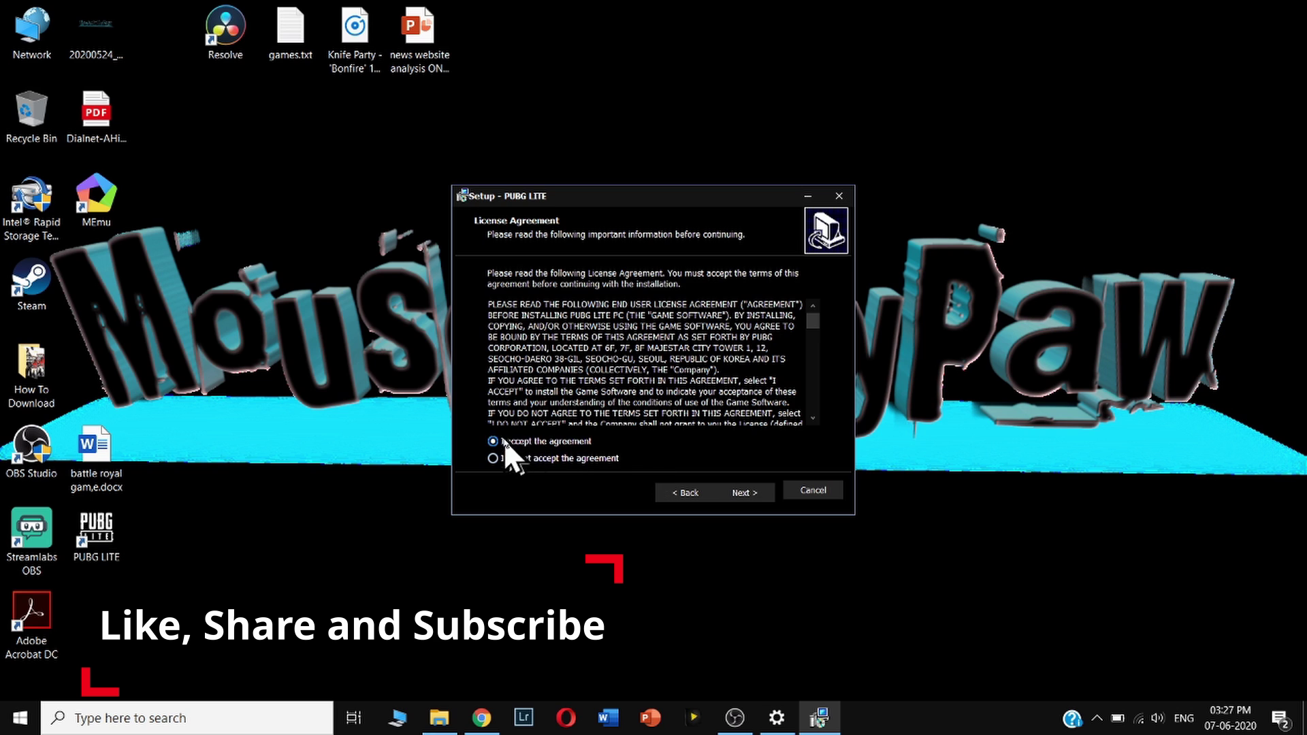
click(730, 491)
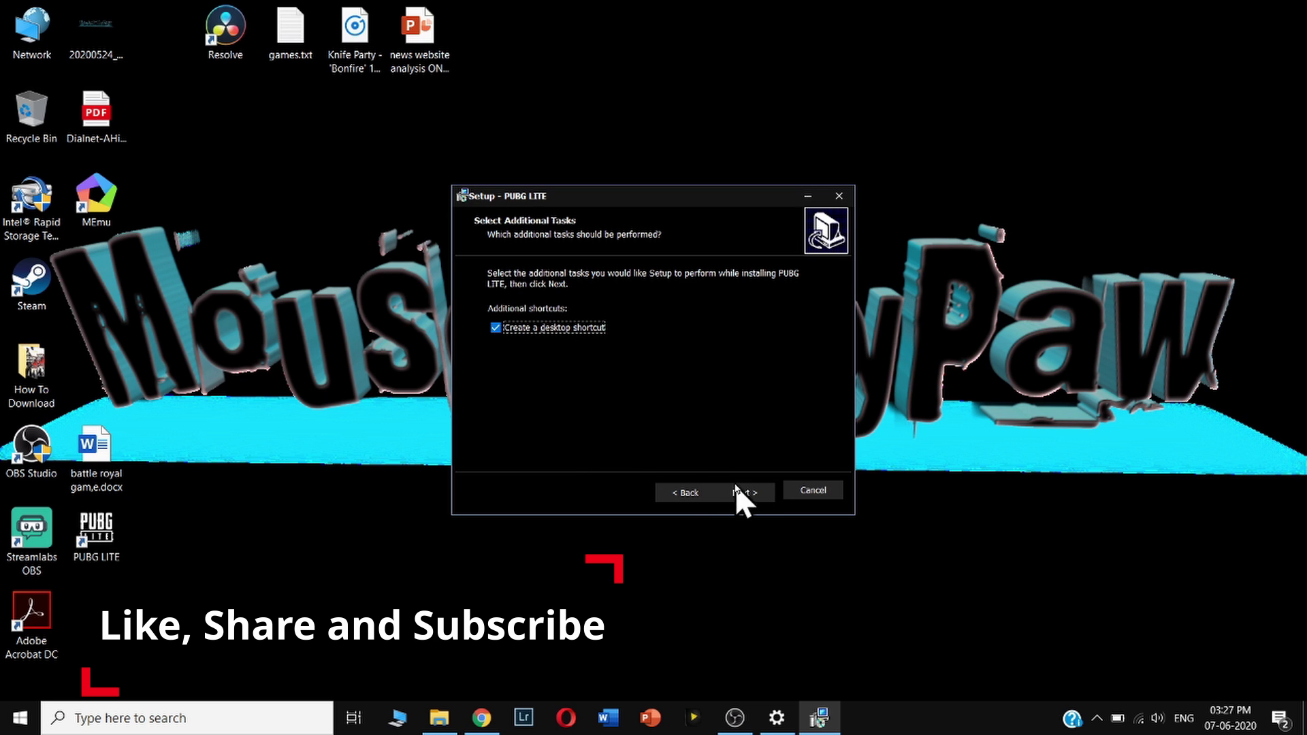
click(739, 489)
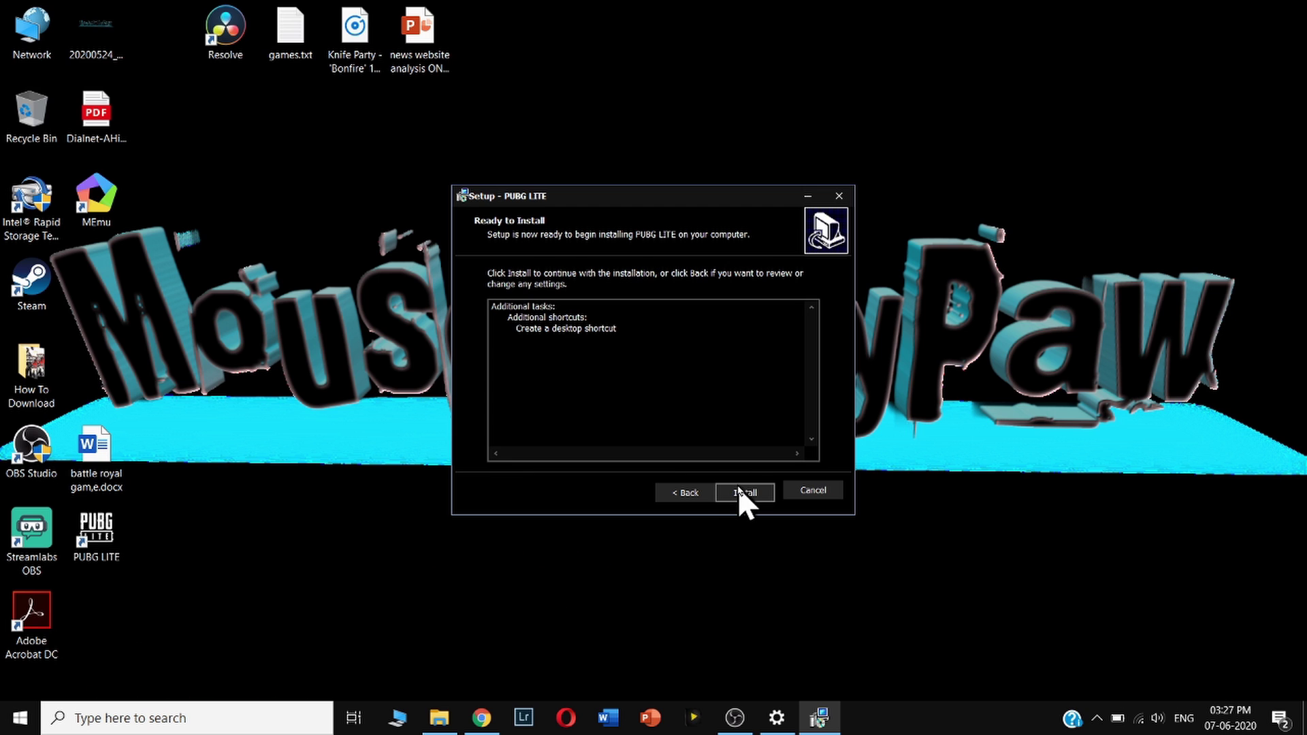
click(738, 491)
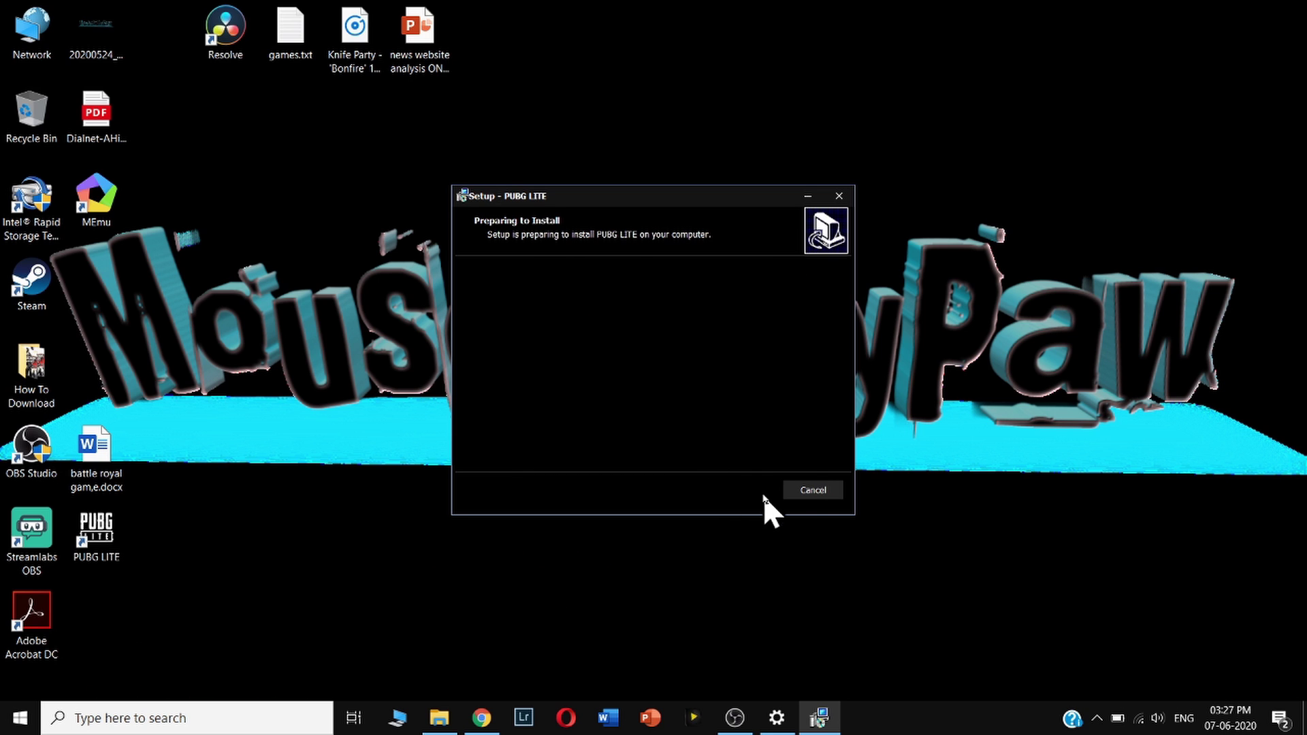
- Cancel the installation during extraction and confirm exiting setup with rollback
click(818, 489)
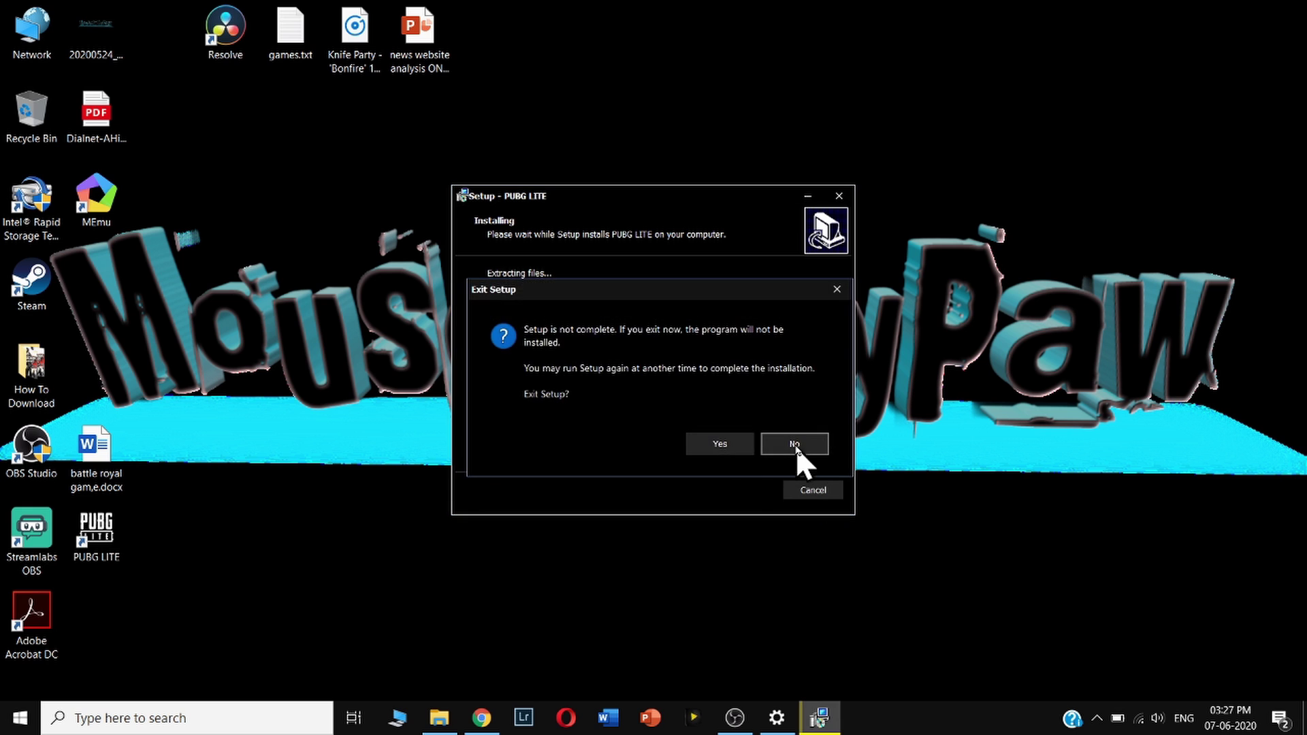
click(733, 444)
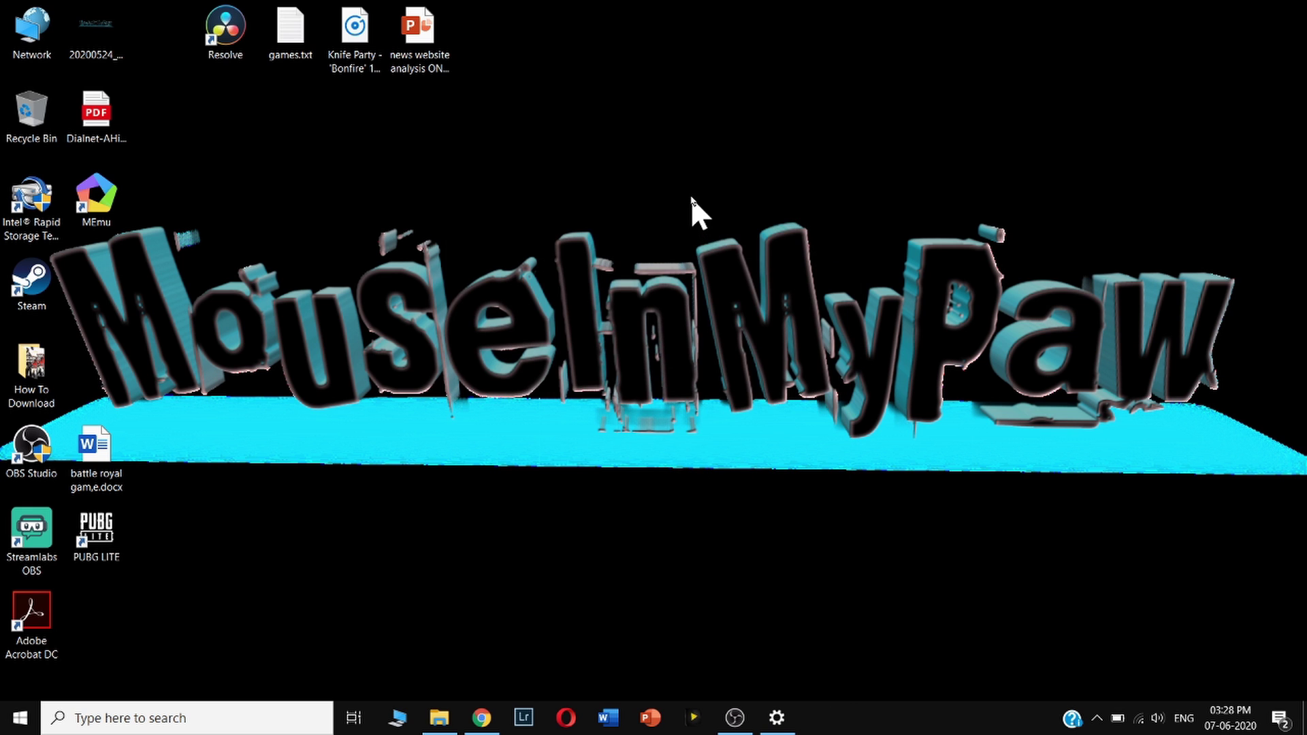
- Refresh the desktop twice from its context menu
right_click(691, 197)
click(755, 245)
right_click(620, 150)
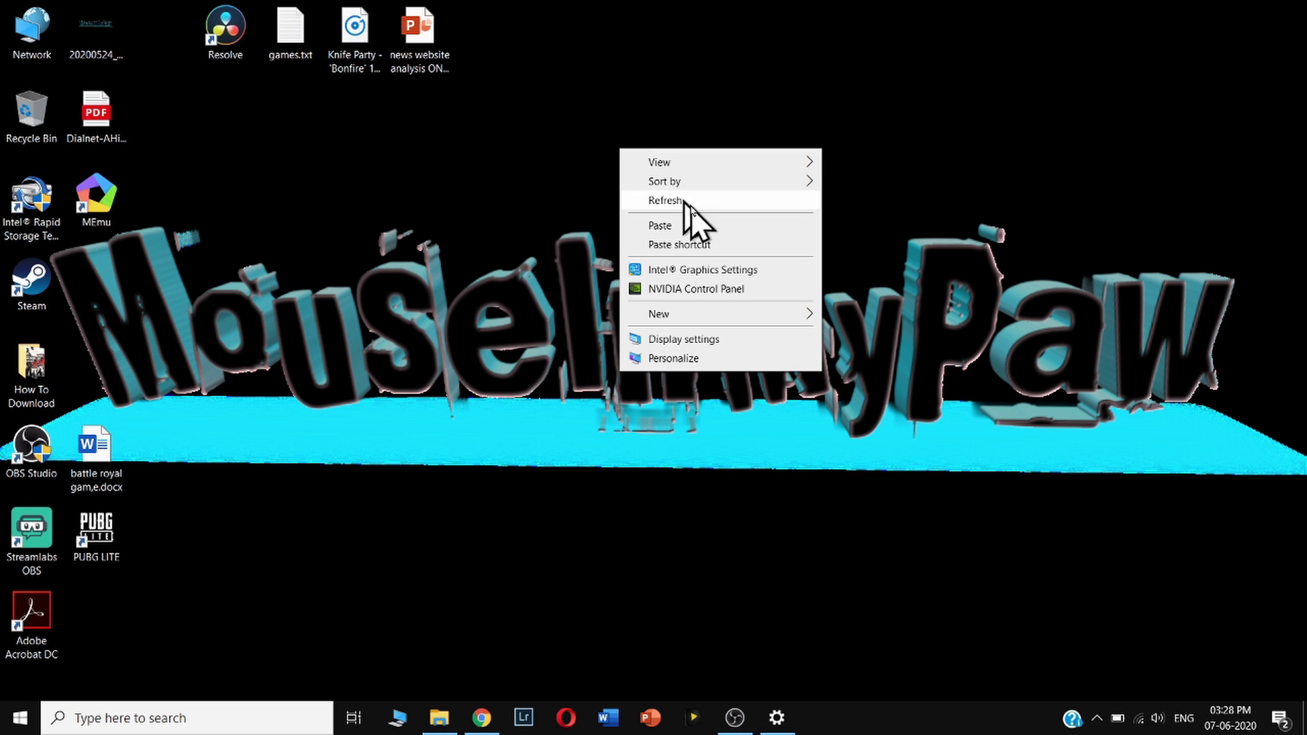
click(727, 200)
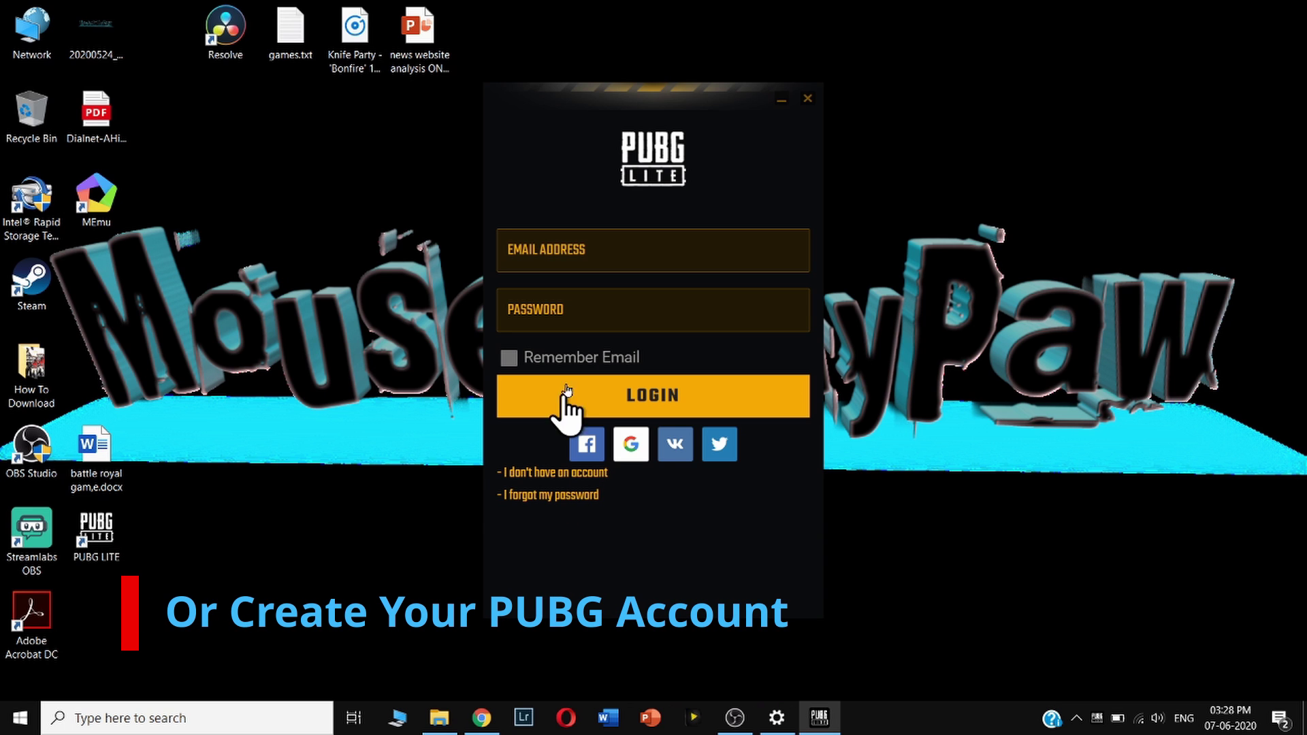
- Choose 'I don't have an account', close the launcher, and visit the Email, Password and Confirm Password fields without submitting
click(535, 474)
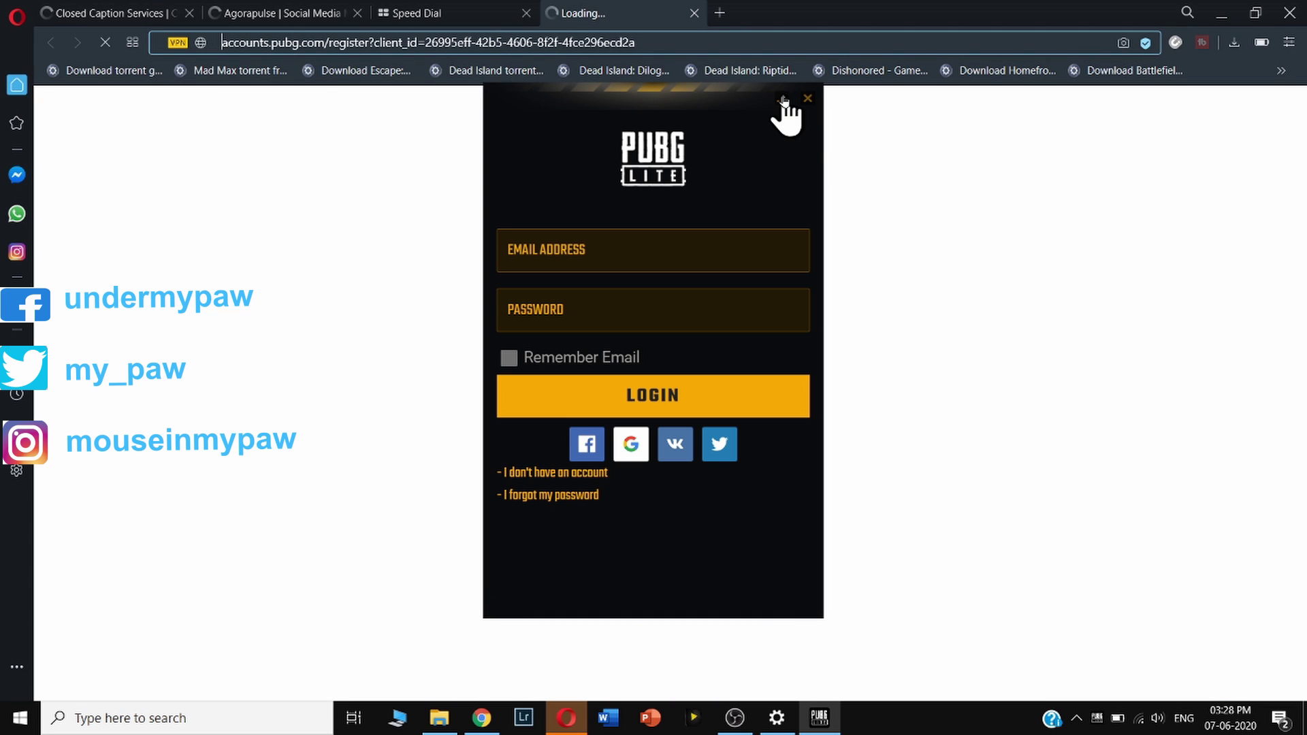
click(784, 101)
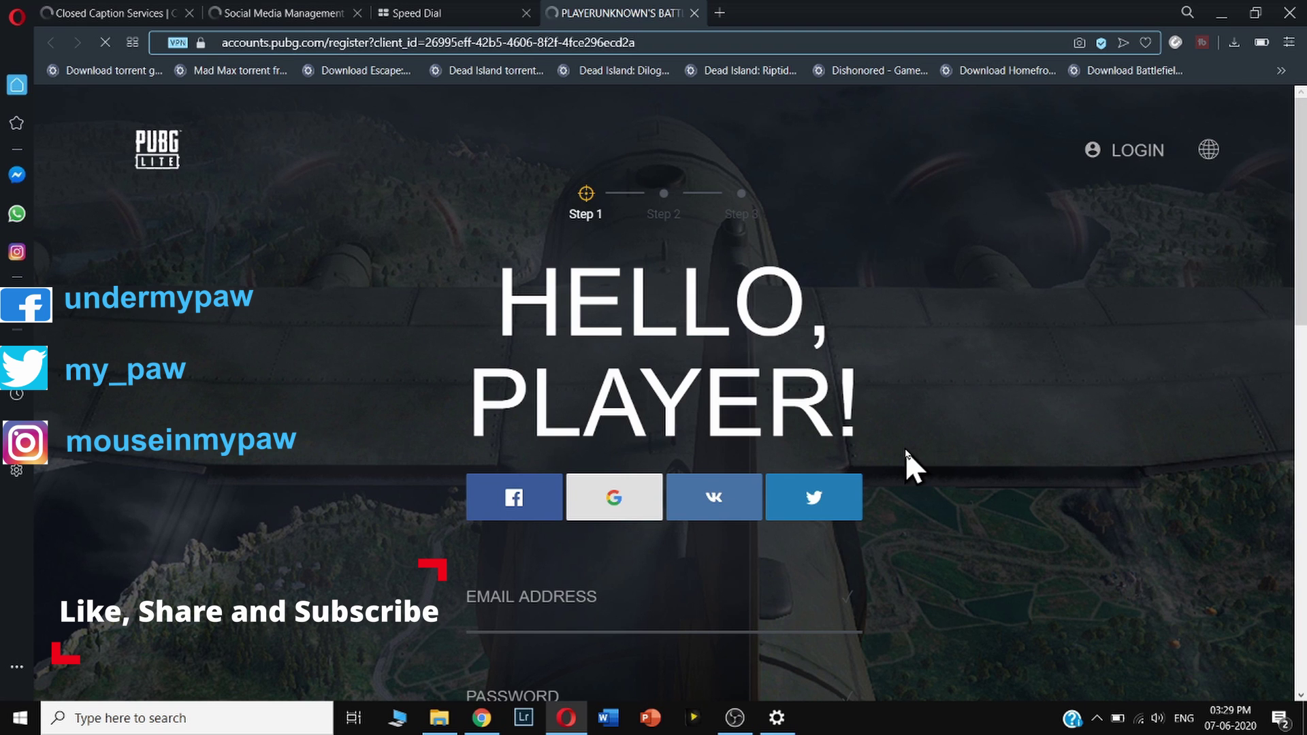
scroll(907, 450, down, 4)
scroll(906, 449, down, 3)
scroll(906, 449, down, 2)
scroll(906, 450, up, 5)
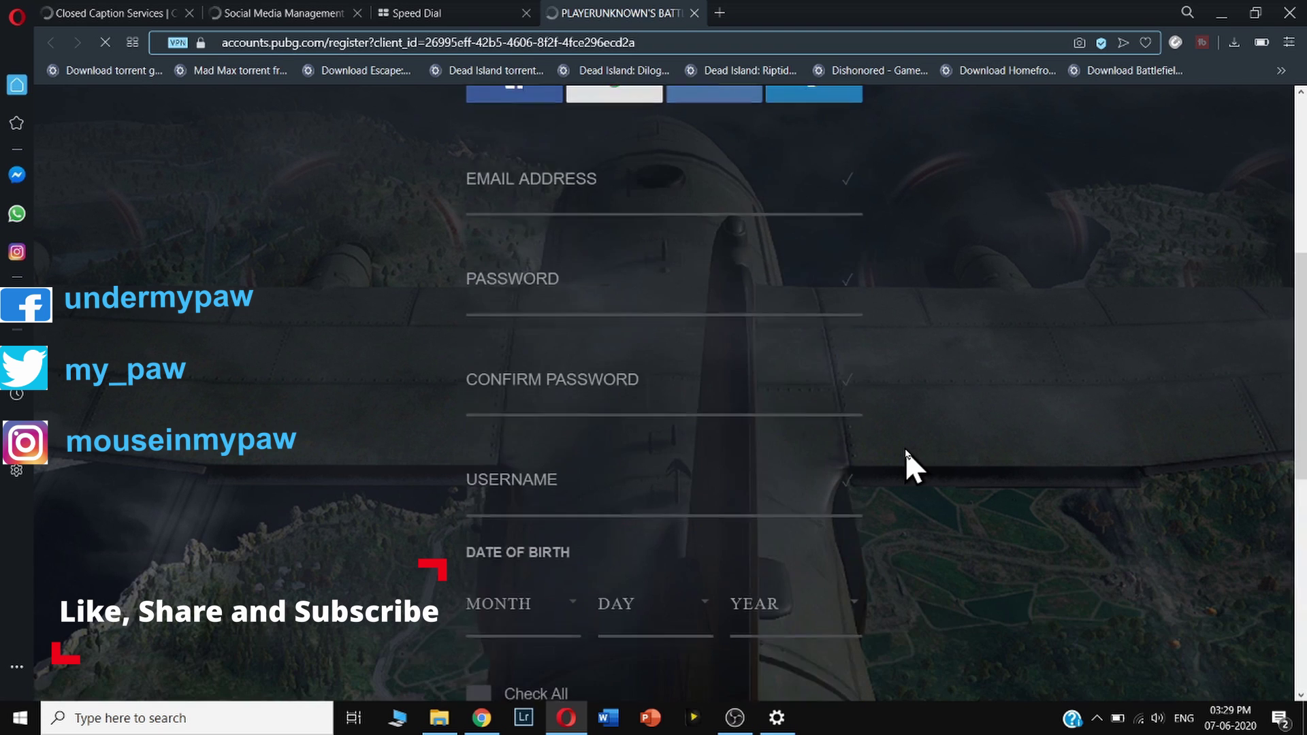
scroll(907, 450, up, 2)
scroll(906, 449, up, 2)
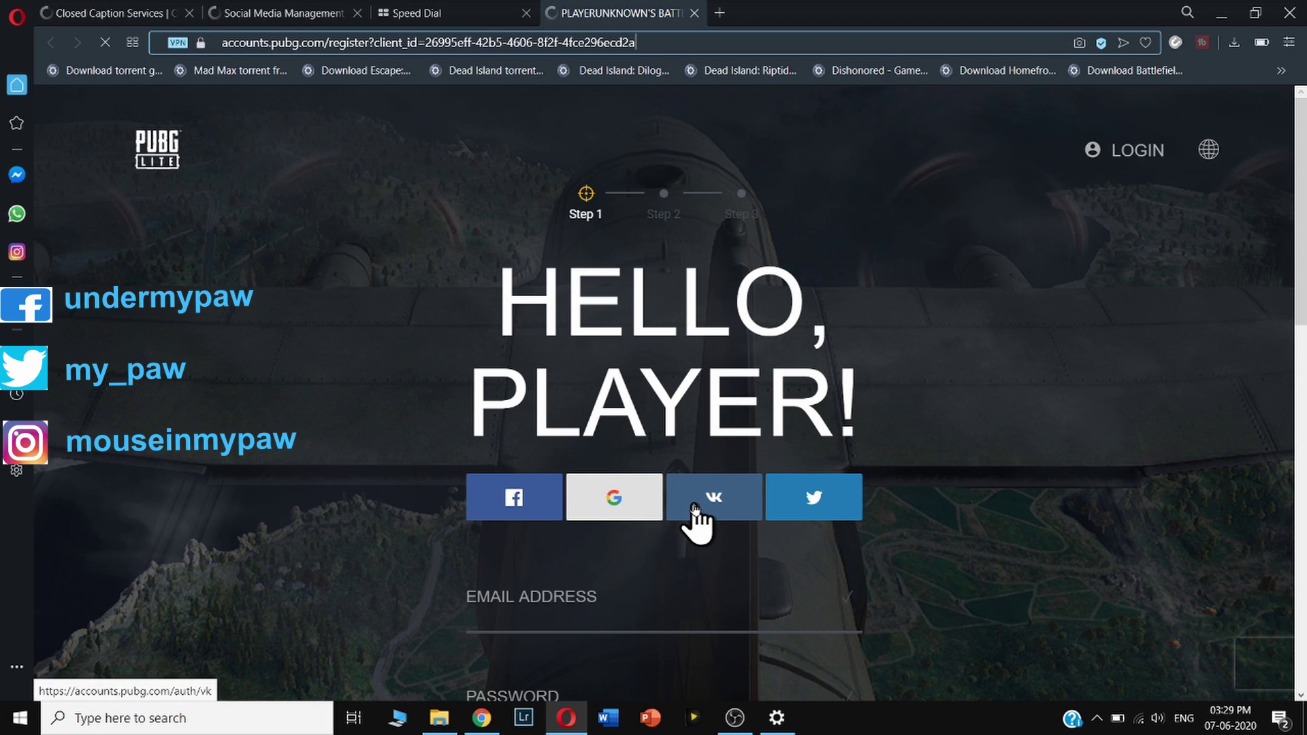
scroll(827, 526, down, 3)
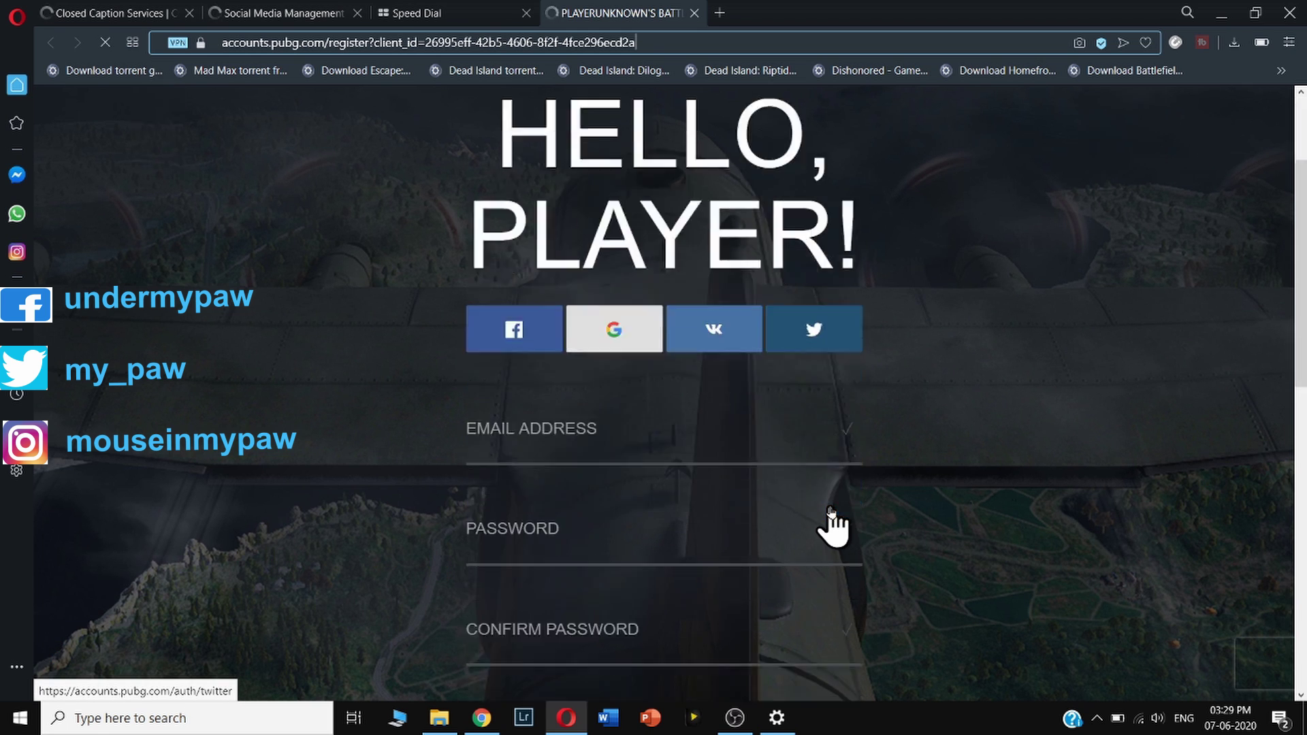
click(555, 256)
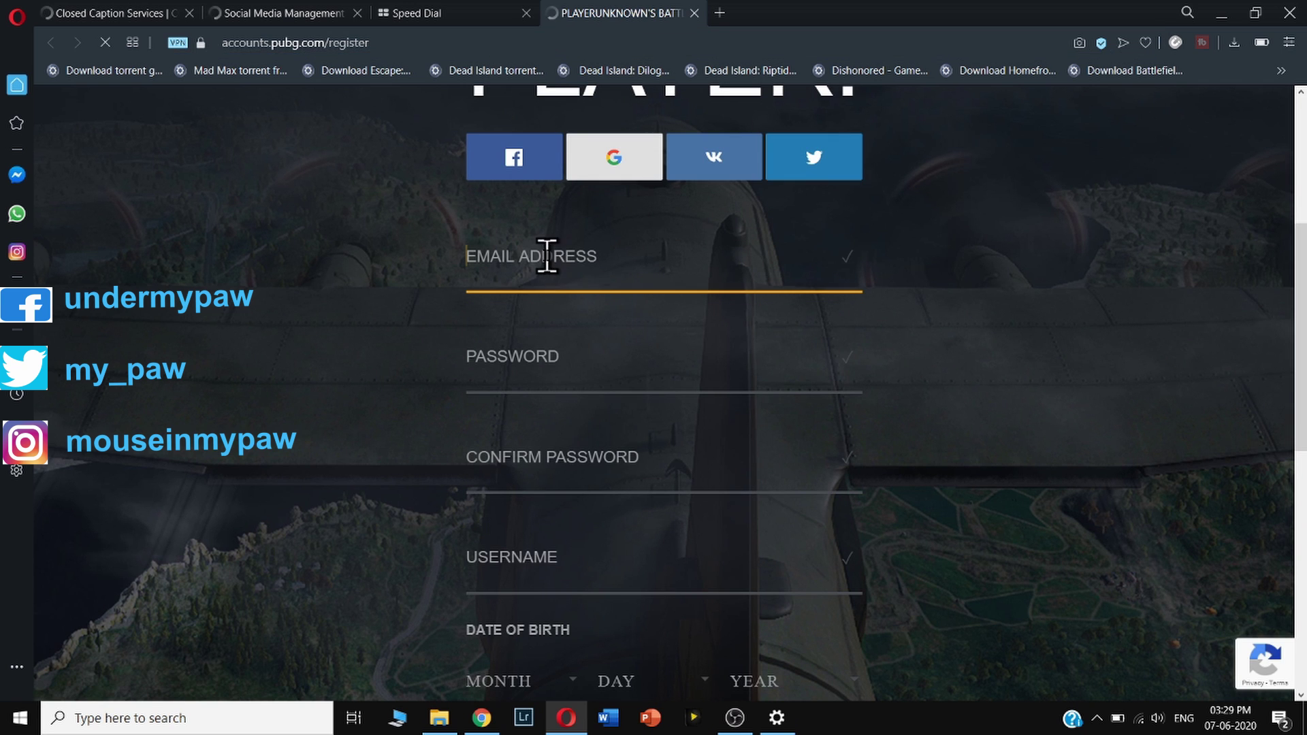
click(541, 373)
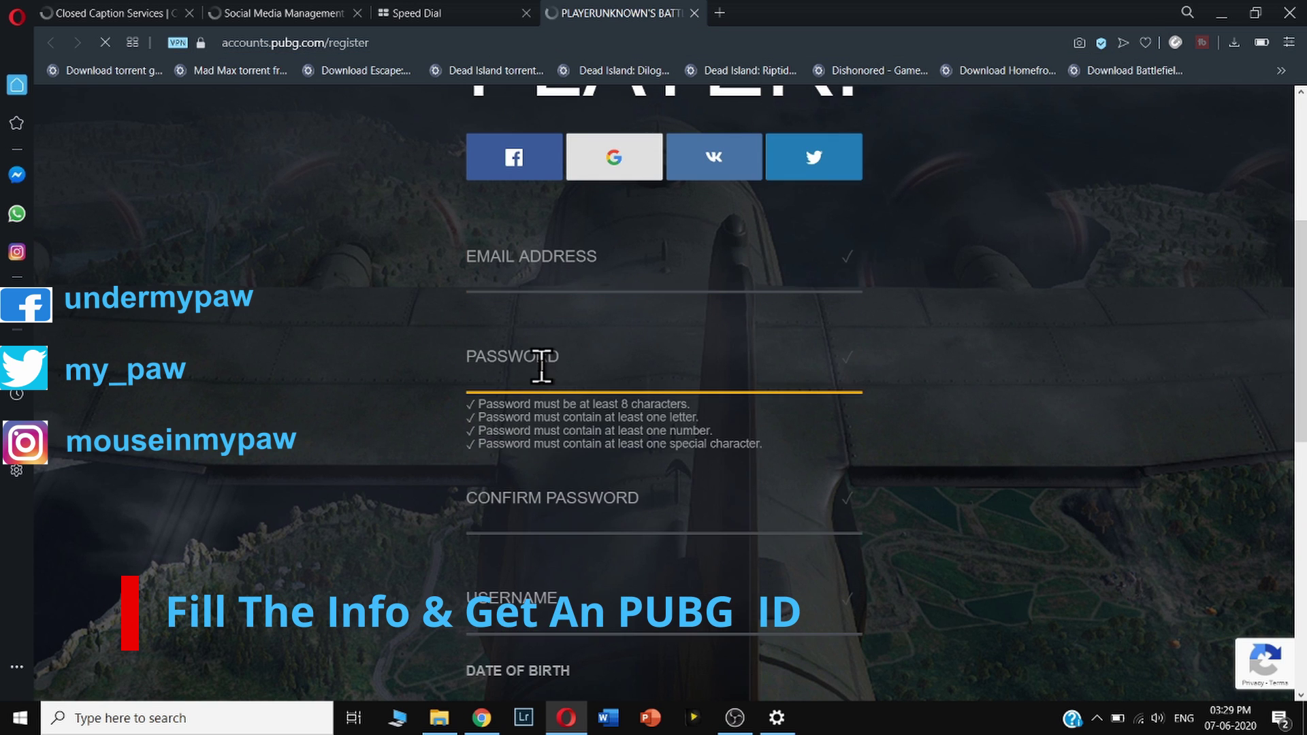
click(577, 522)
scroll(580, 523, down, 2)
scroll(580, 522, down, 4)
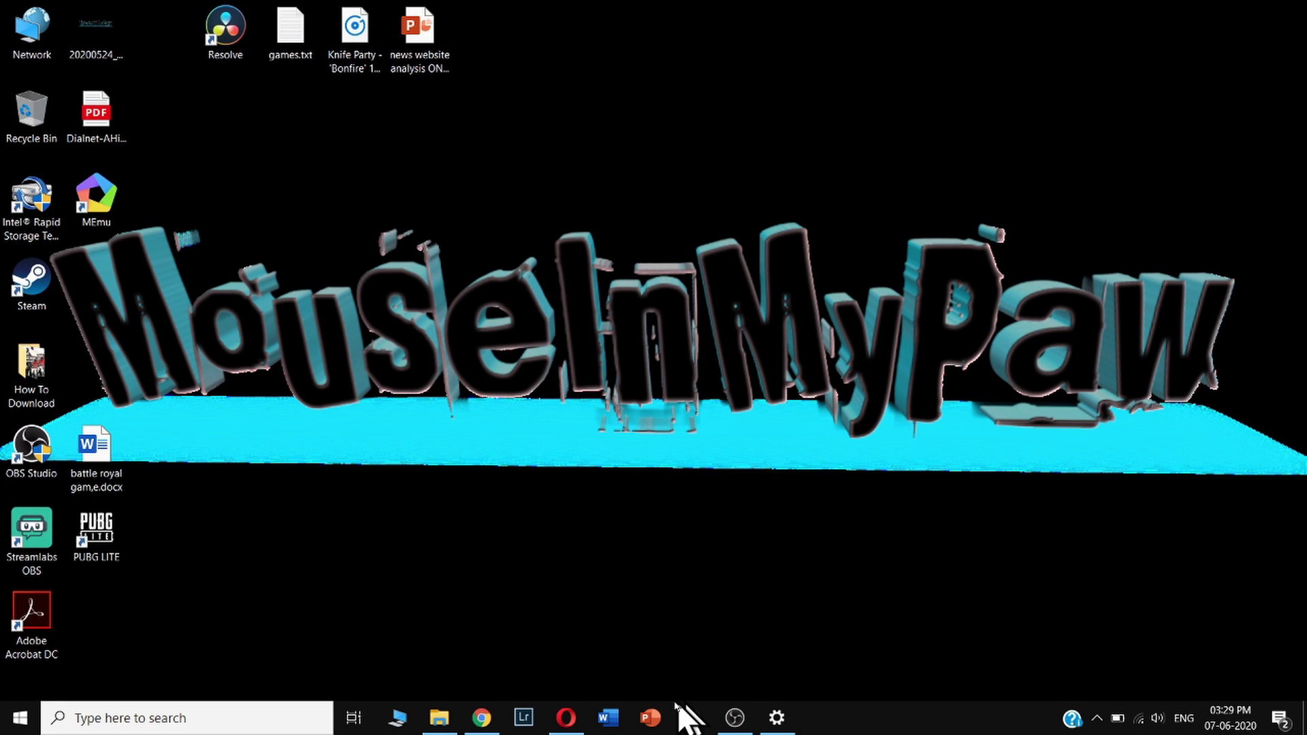
- Relaunch PUBG LITE from its desktop icon and choose Twitter sign-in on the login screen
double_click(106, 543)
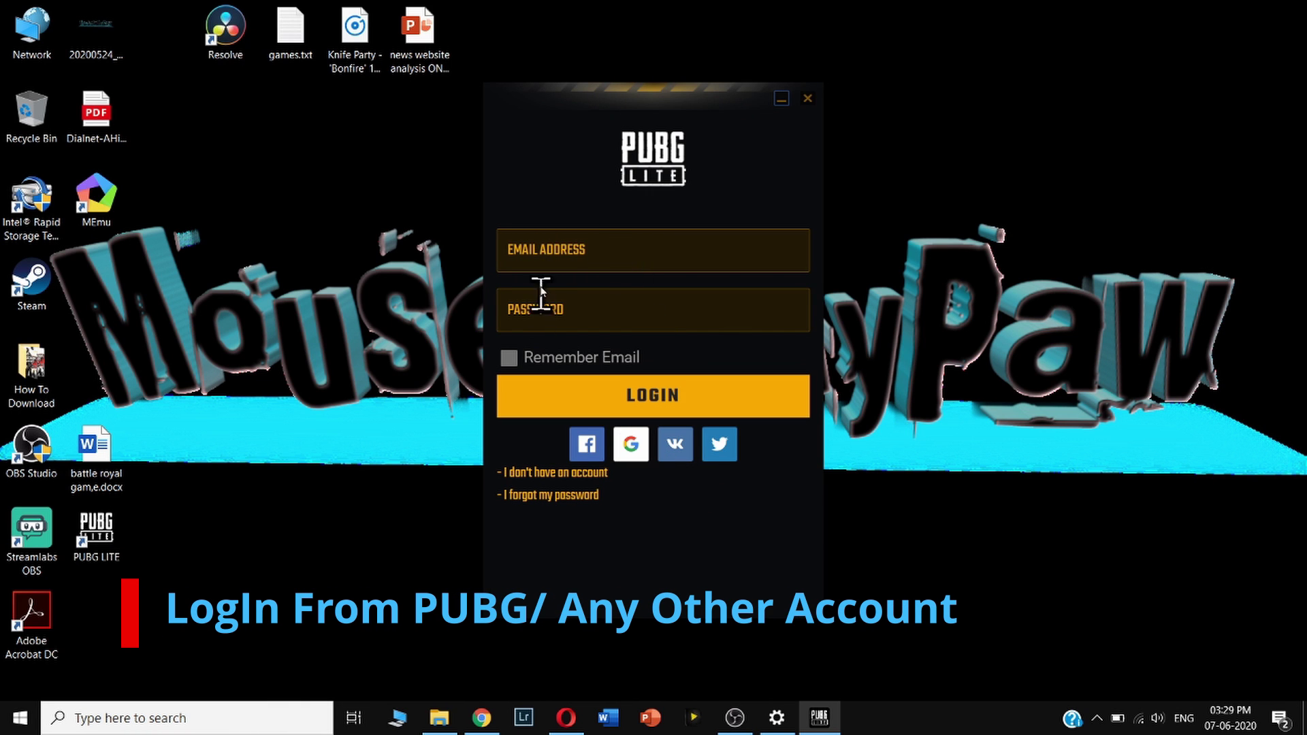
click(577, 327)
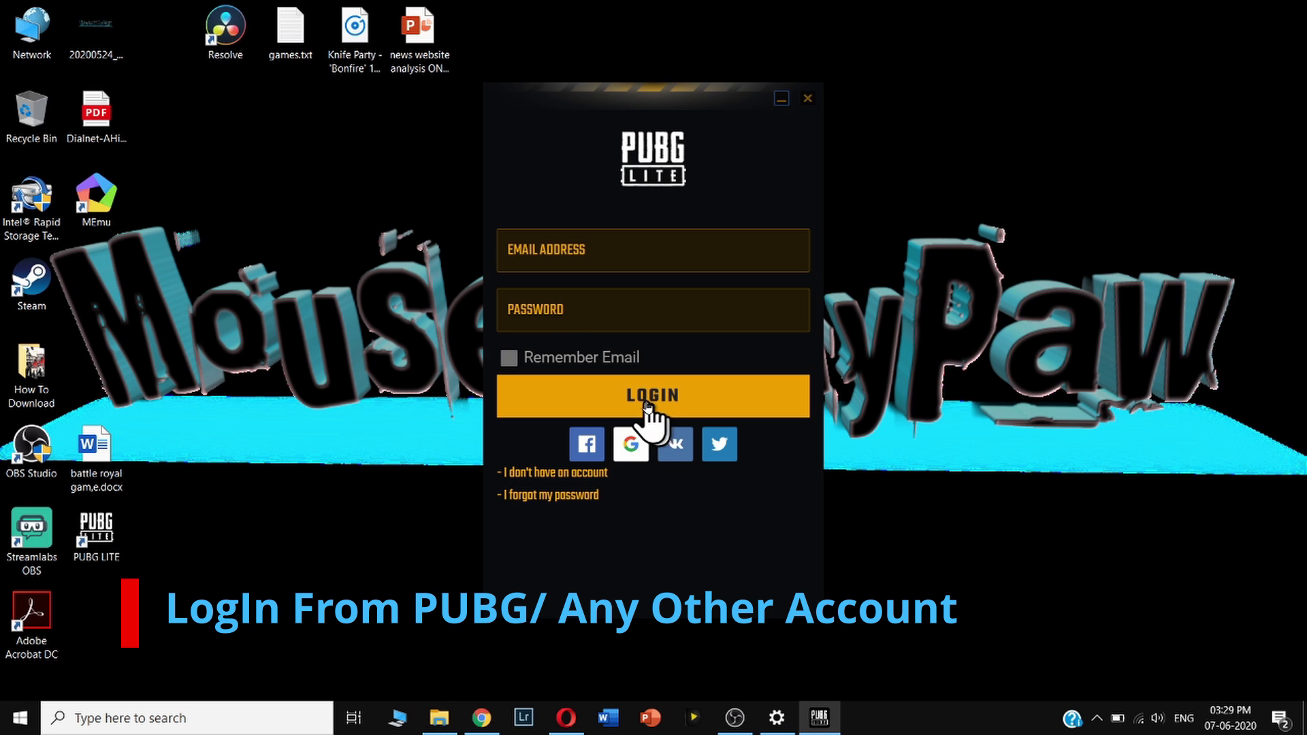
click(721, 454)
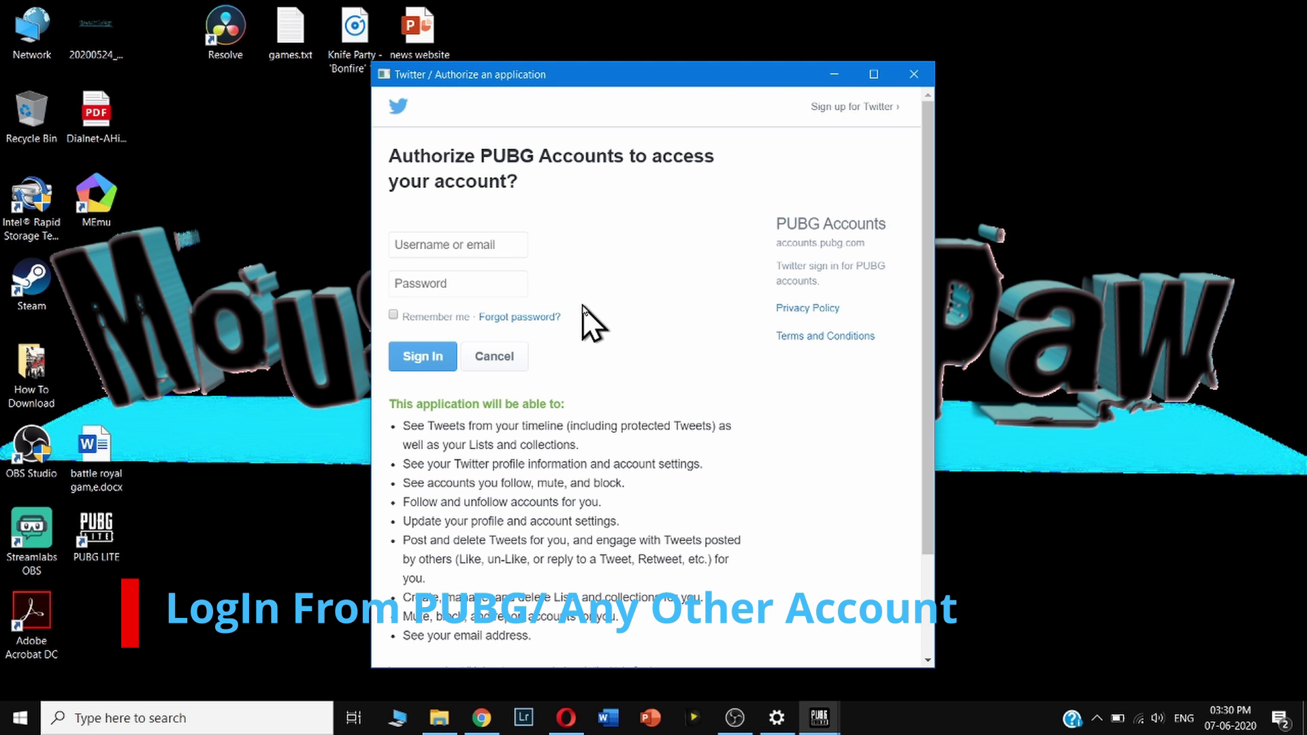
- Fill in the Twitter username and password, tick Remember me and submit the sign-in authorizing PUBG Accounts
click(470, 248)
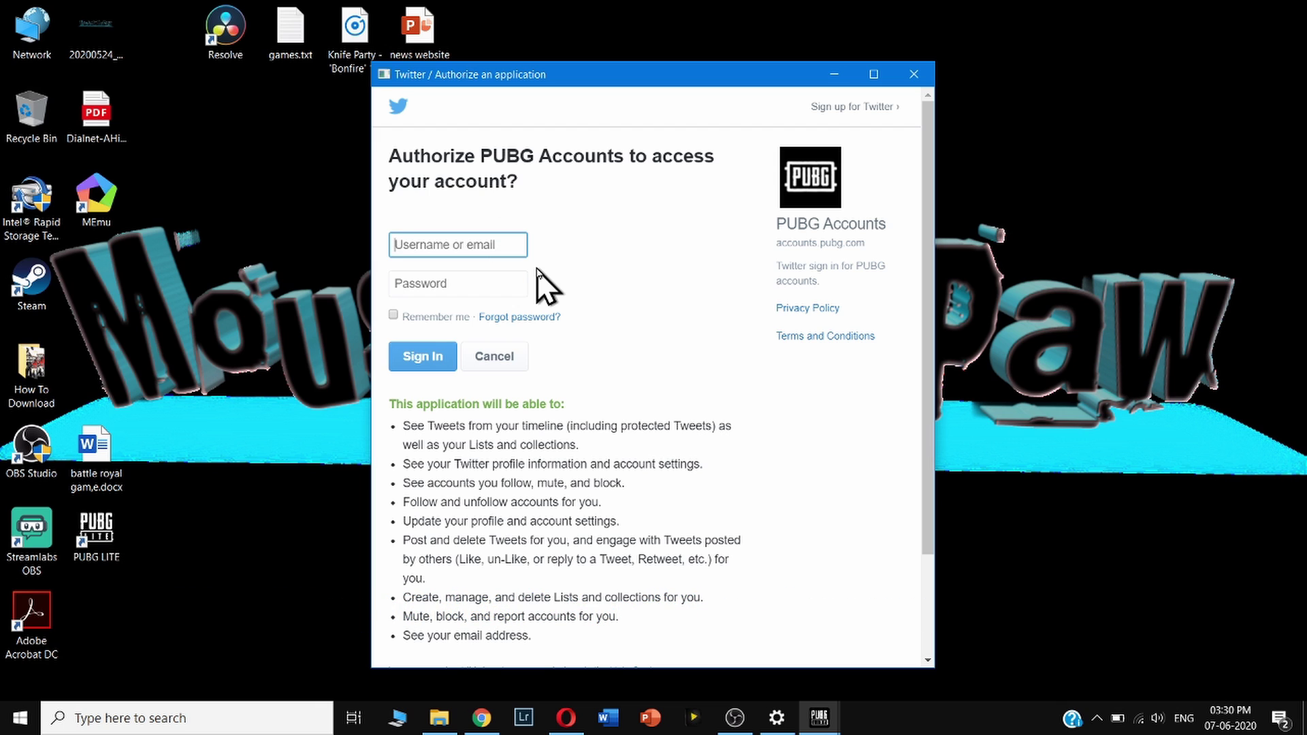
text(mou)
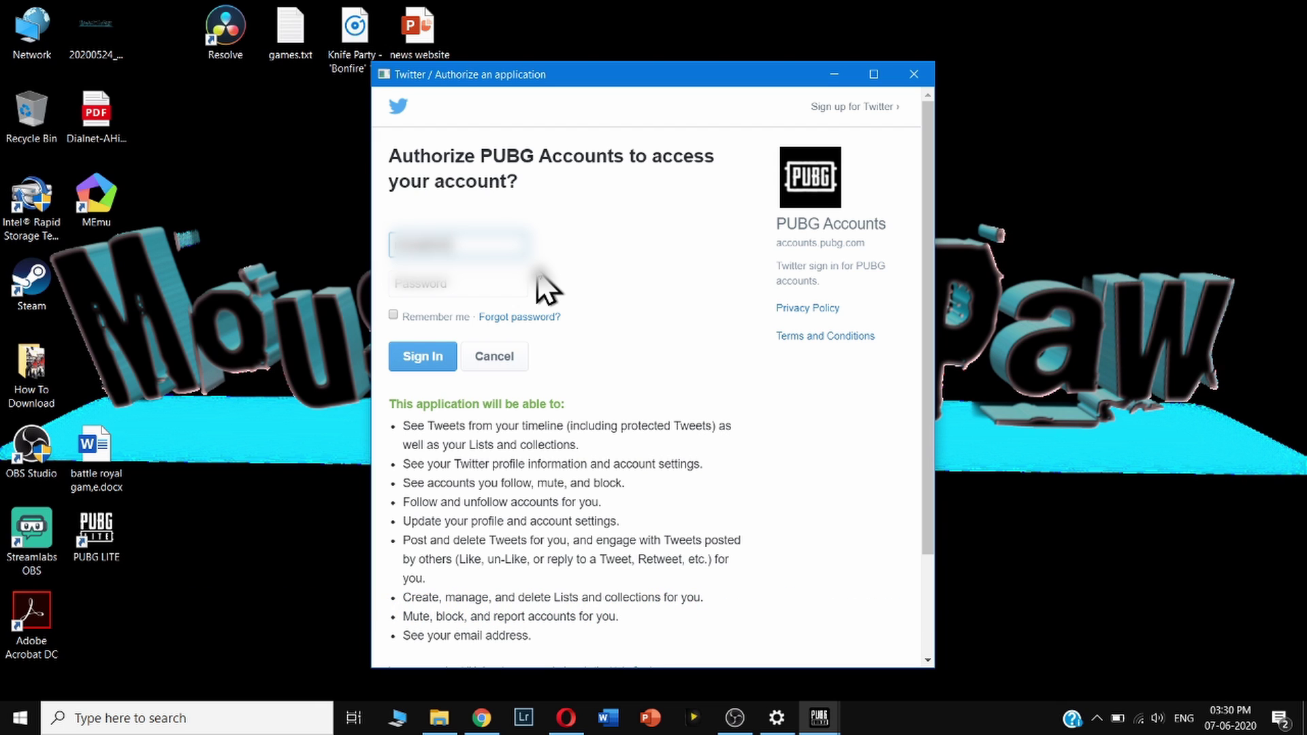
text(awpa)
text(aw)
key(Tab)
text(***************)
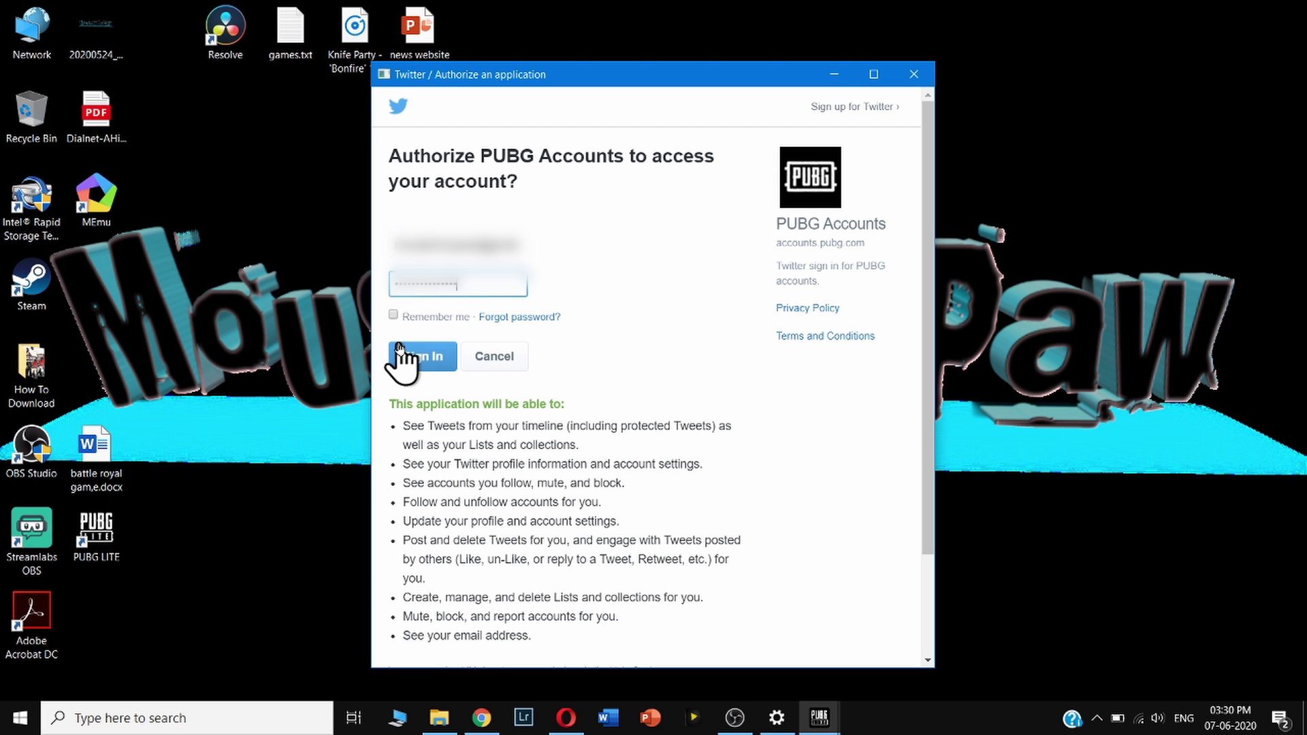
click(392, 318)
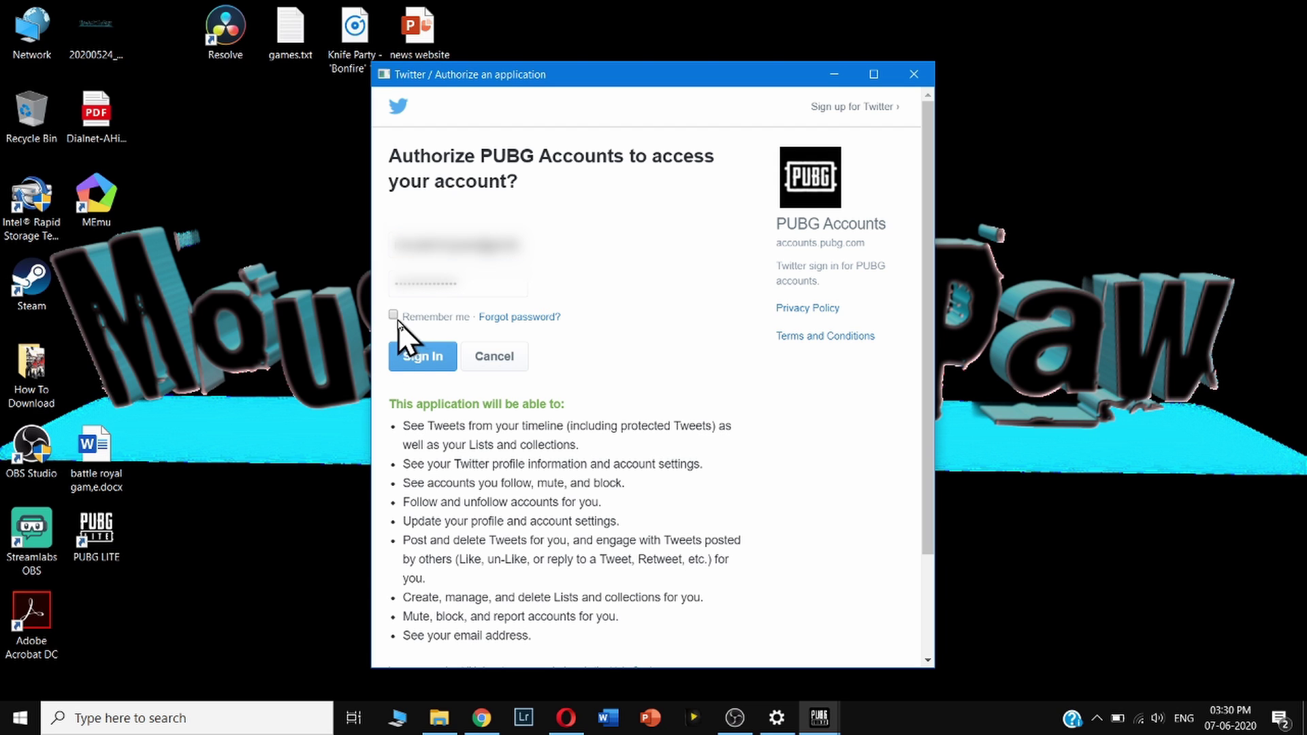
click(395, 318)
click(413, 355)
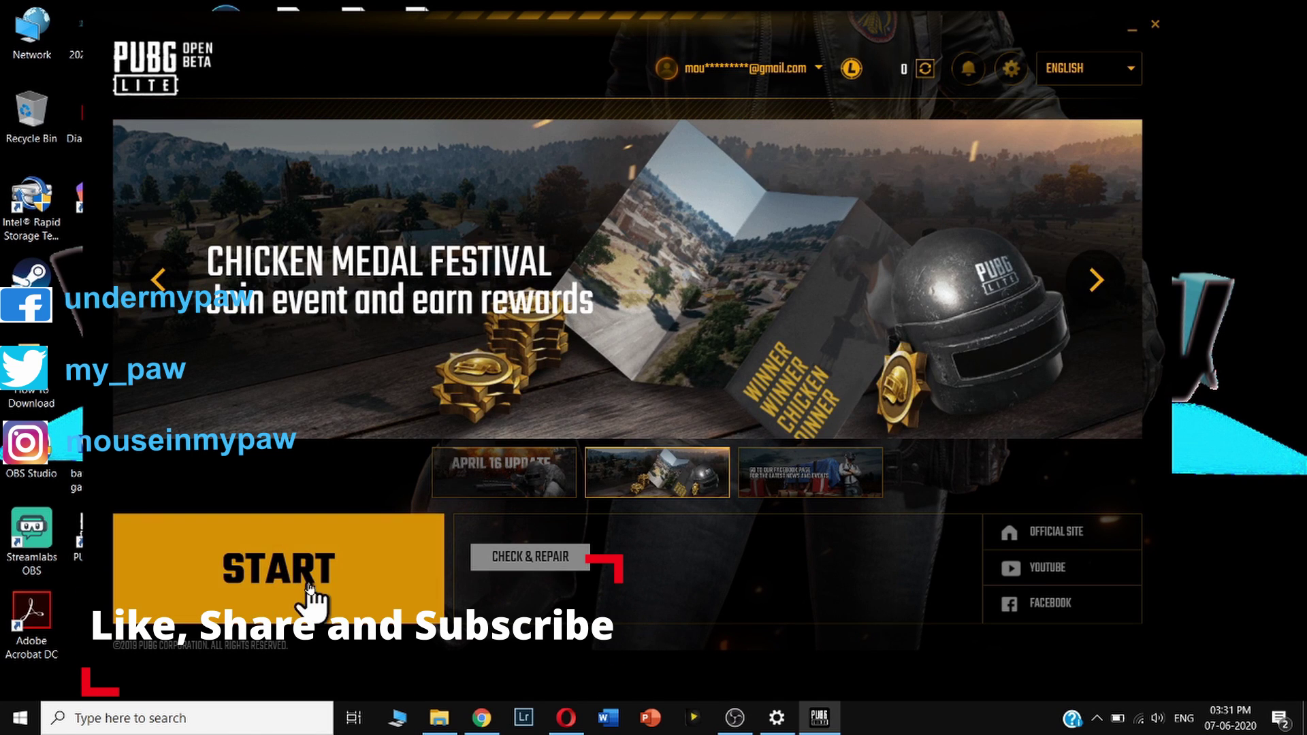
- Start PUBG Lite from the launcher's START button and let the lobby load
click(308, 587)
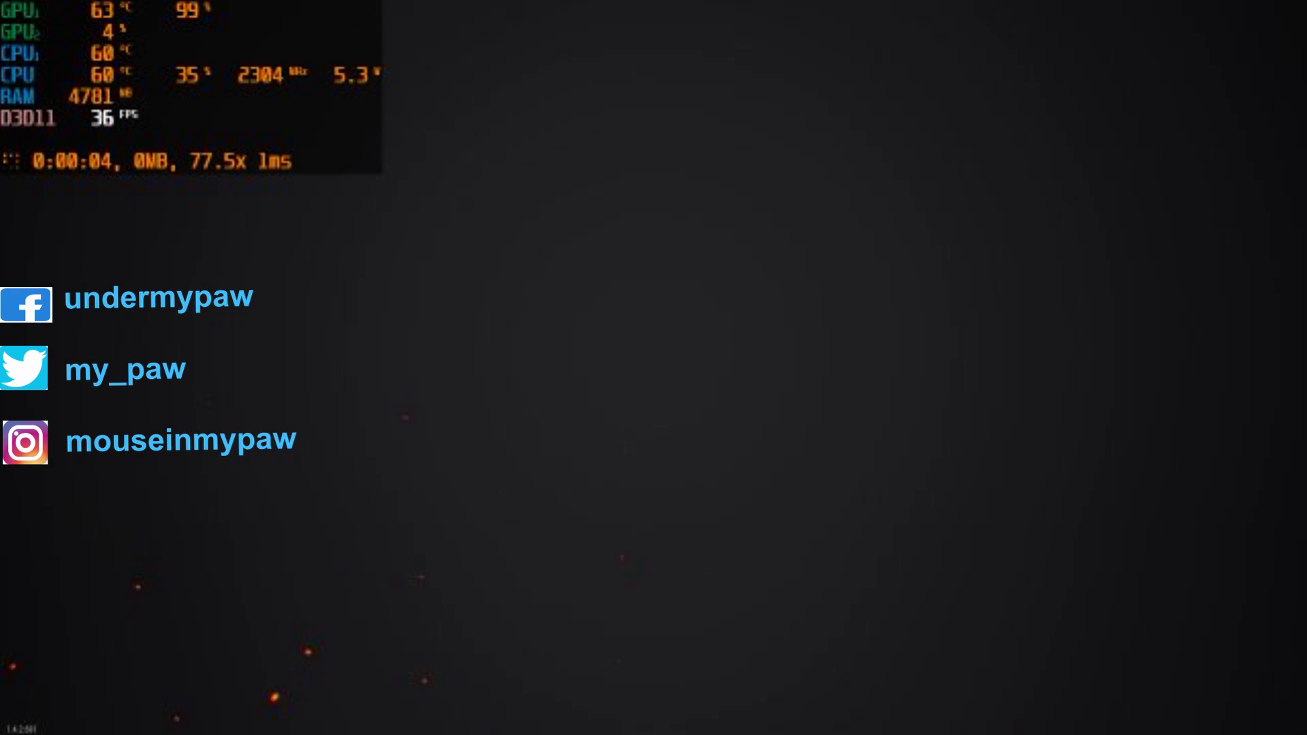